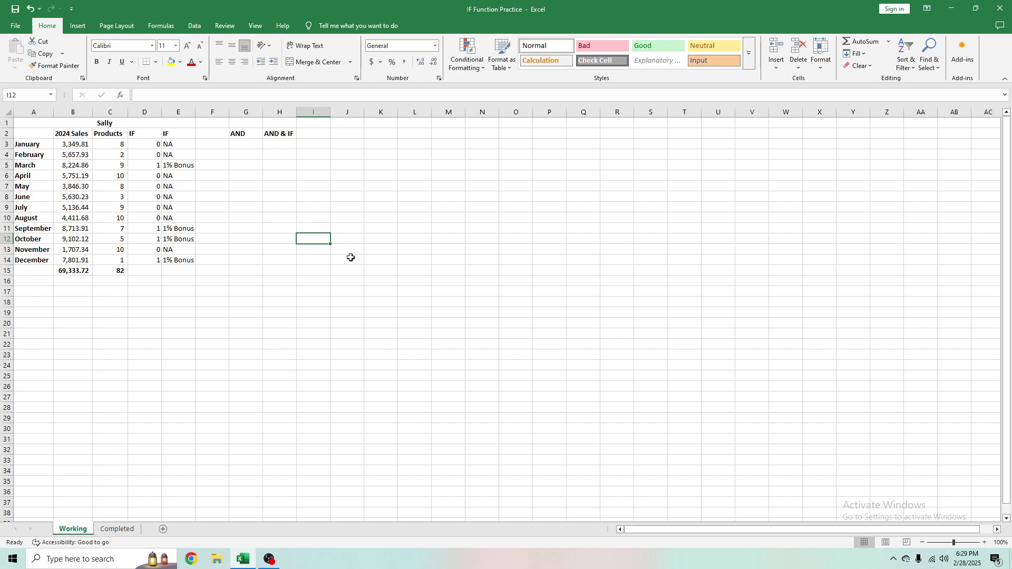
- Examine the 2024 Sales, Products and IF columns next to the empty AND column on the Working sheet
left_click(300, 220)
left_click(294, 229)
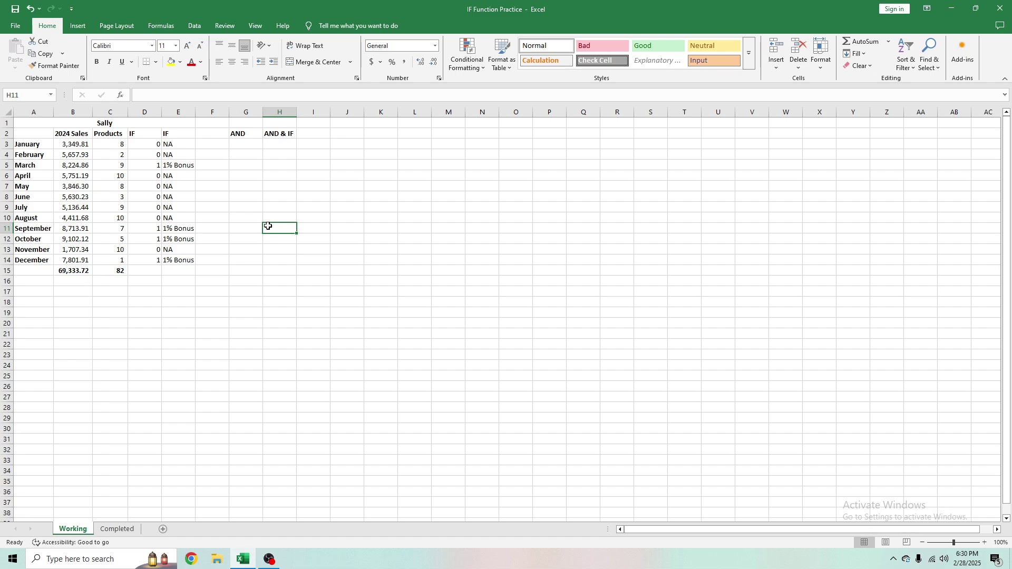
left_click(252, 144)
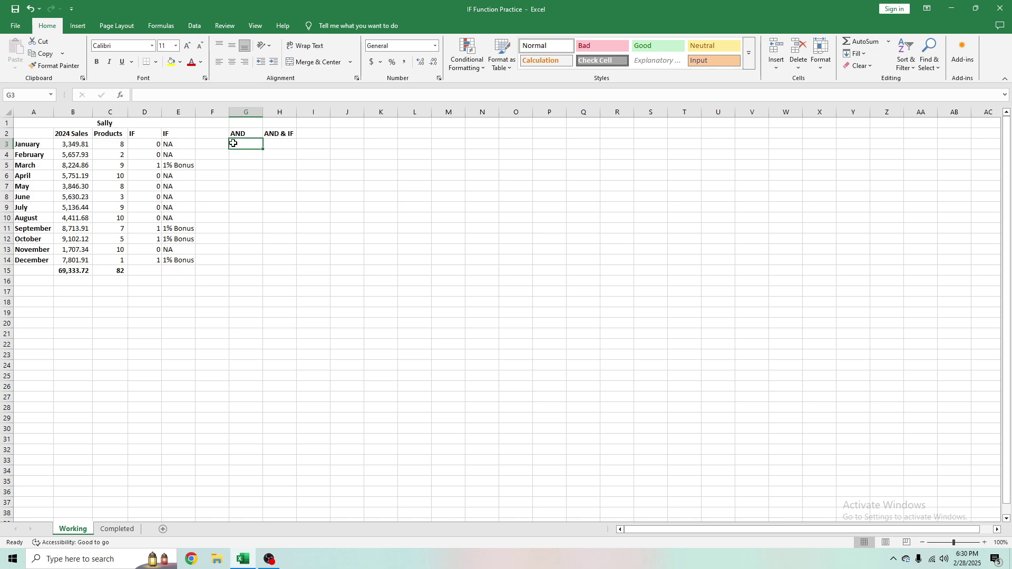
left_click(237, 135)
left_click(241, 148)
left_click(157, 147)
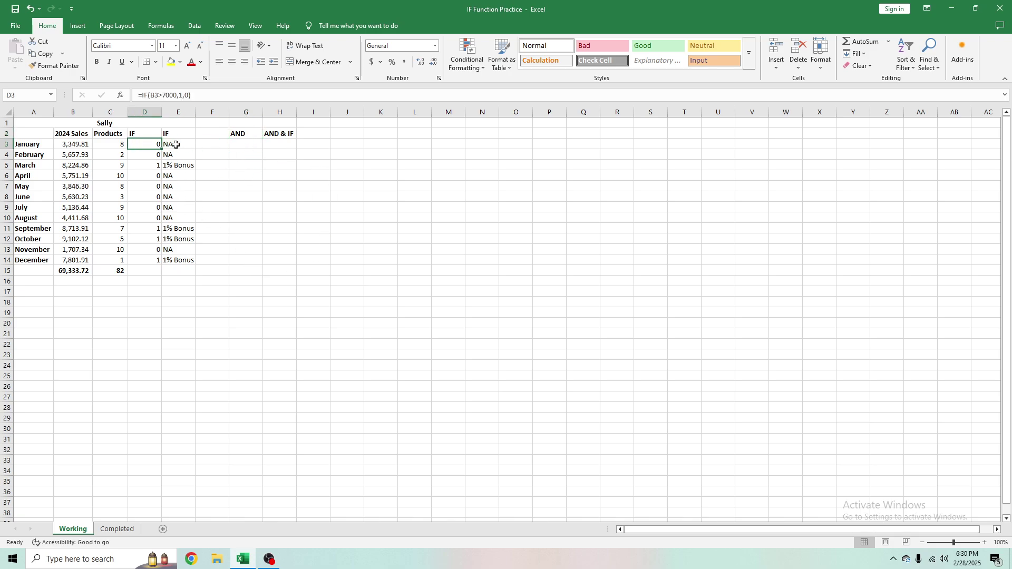
left_click(182, 141)
left_click(232, 141)
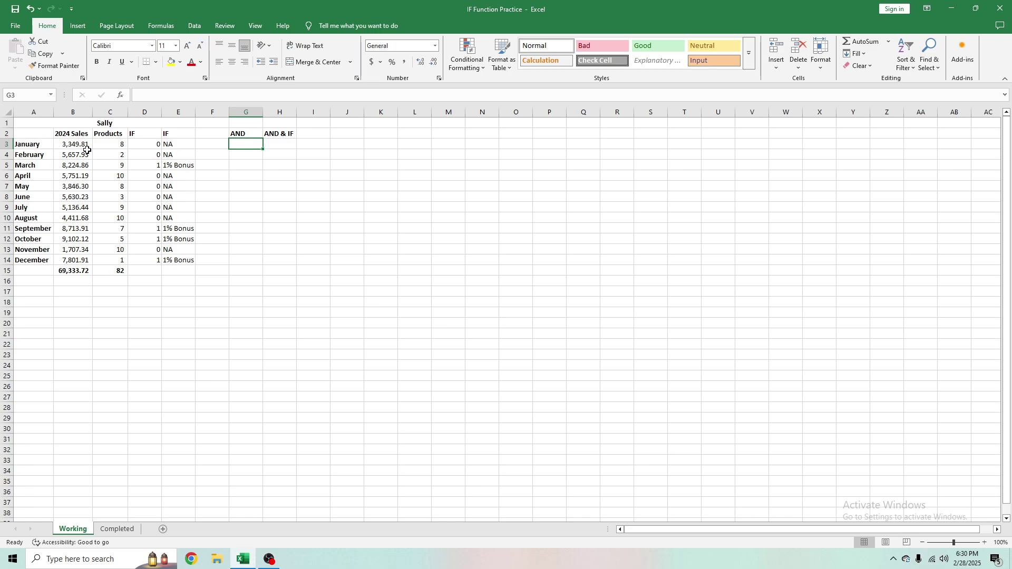
left_click_drag(114, 145, 116, 262)
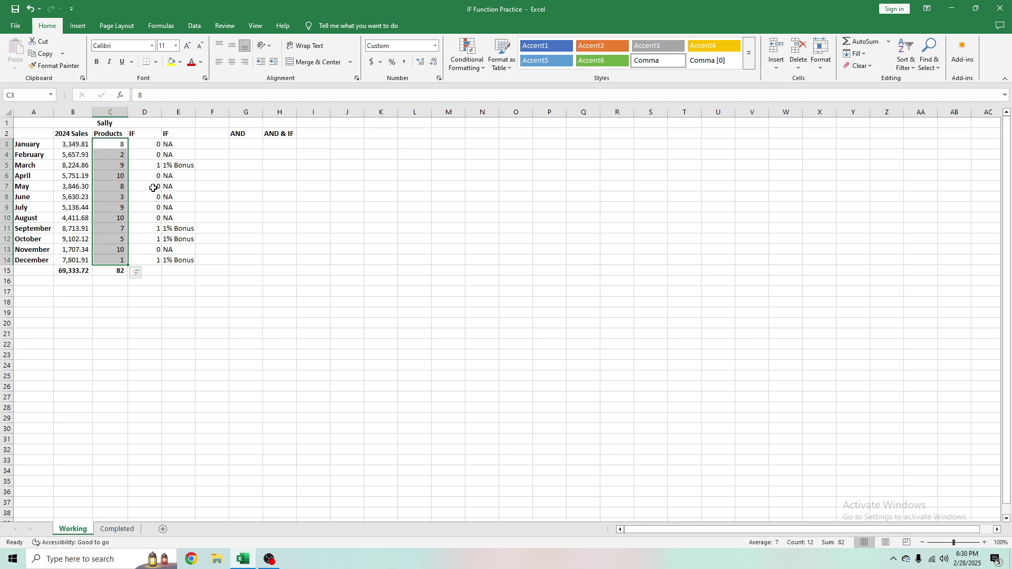
left_click(108, 146)
left_click_drag(67, 144, 74, 252)
- Review the AND and AND & IF columns on the Completed sheet, G3 to H14, and return to the Working sheet
left_click(117, 529)
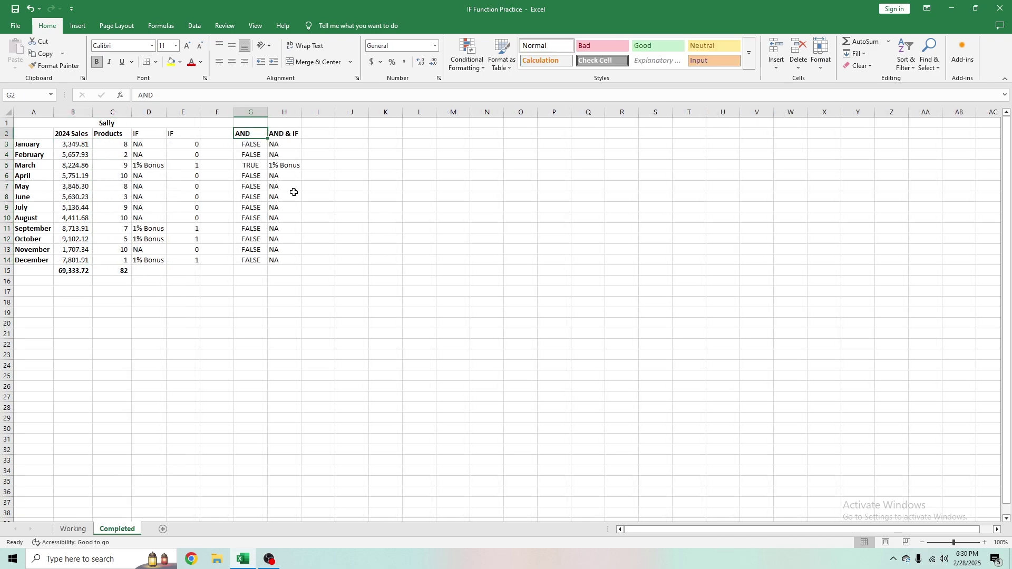
left_click(242, 142)
left_click_drag(243, 142, 276, 262)
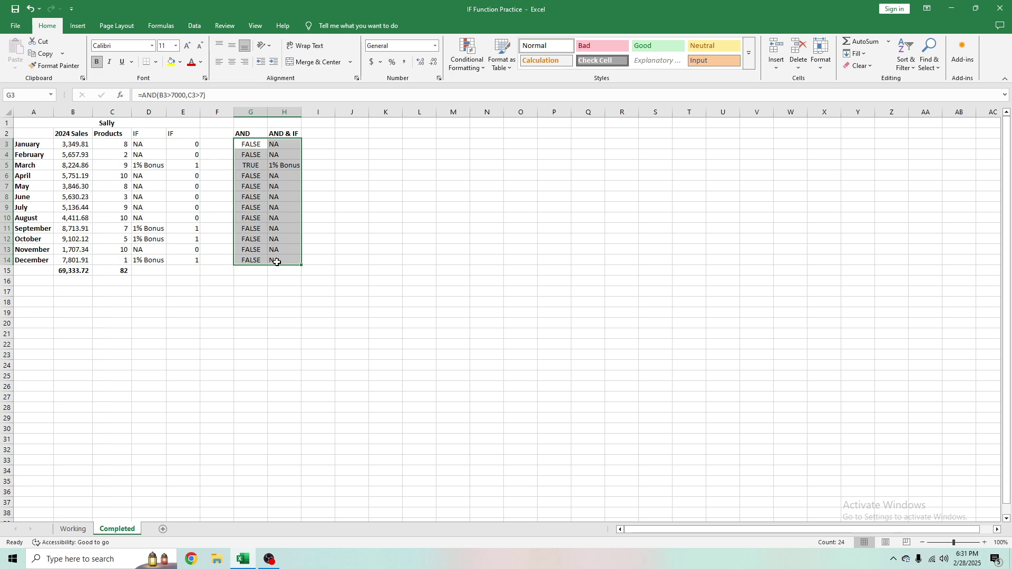
left_click(256, 187)
left_click(90, 530)
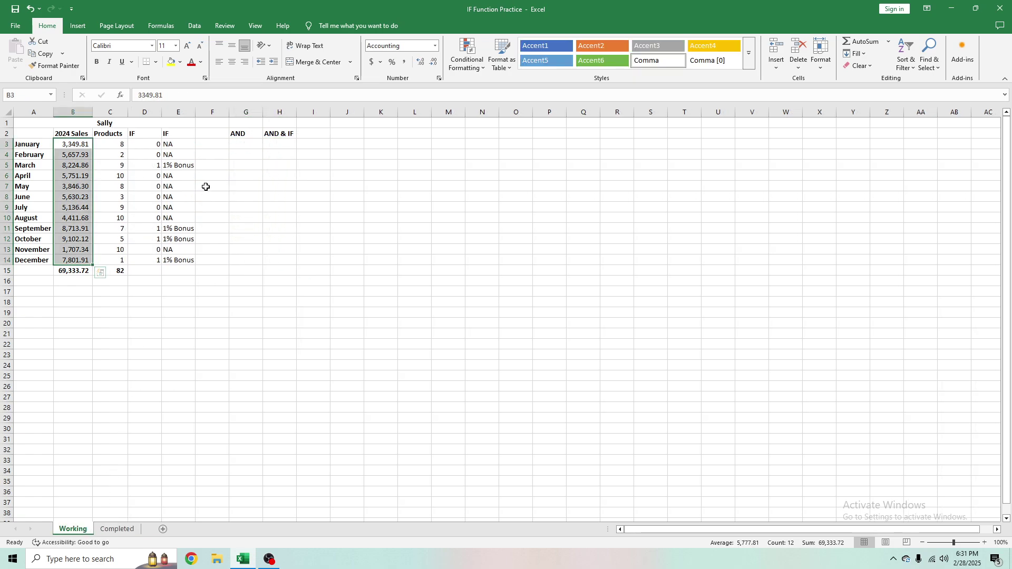
- Enter the formula =AND(B3>7000,C3>7) in cell G3 for January
left_click(230, 144)
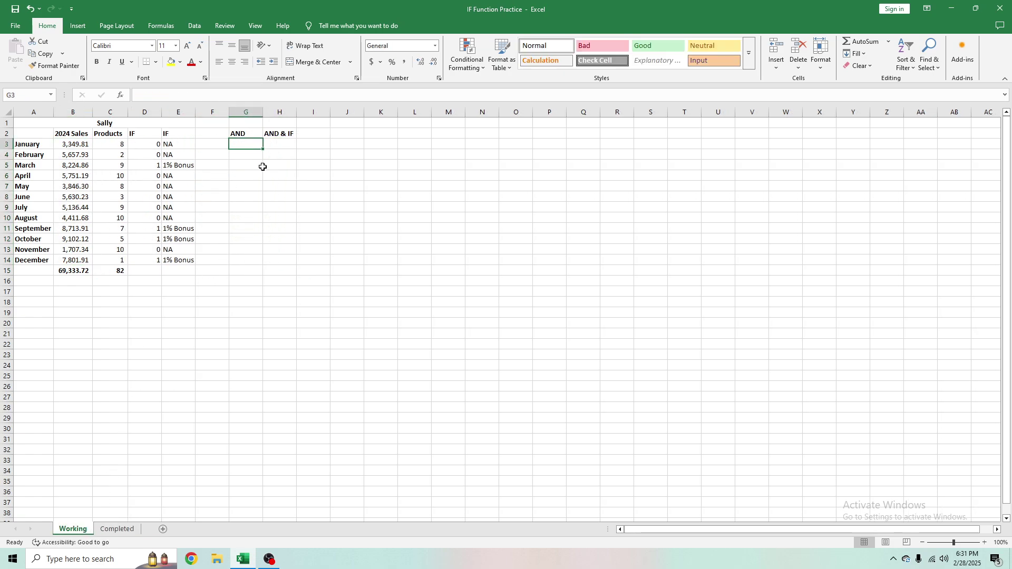
type("=")
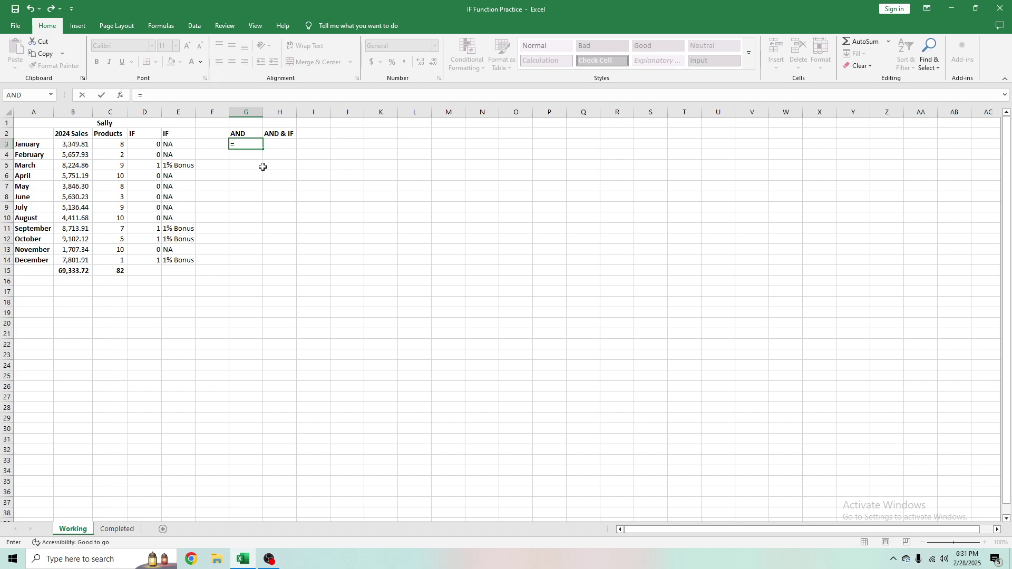
type("and")
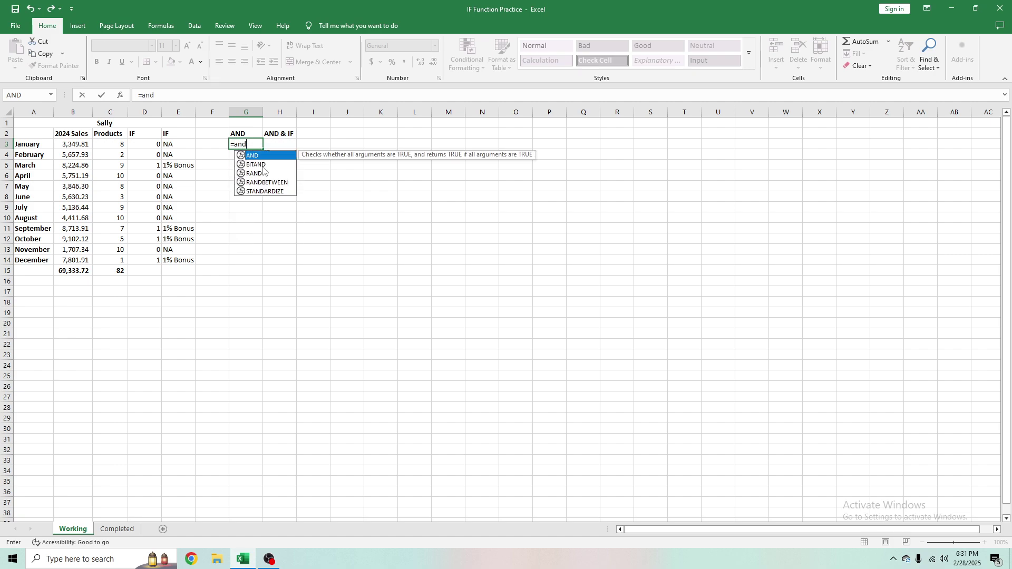
key("Tab")
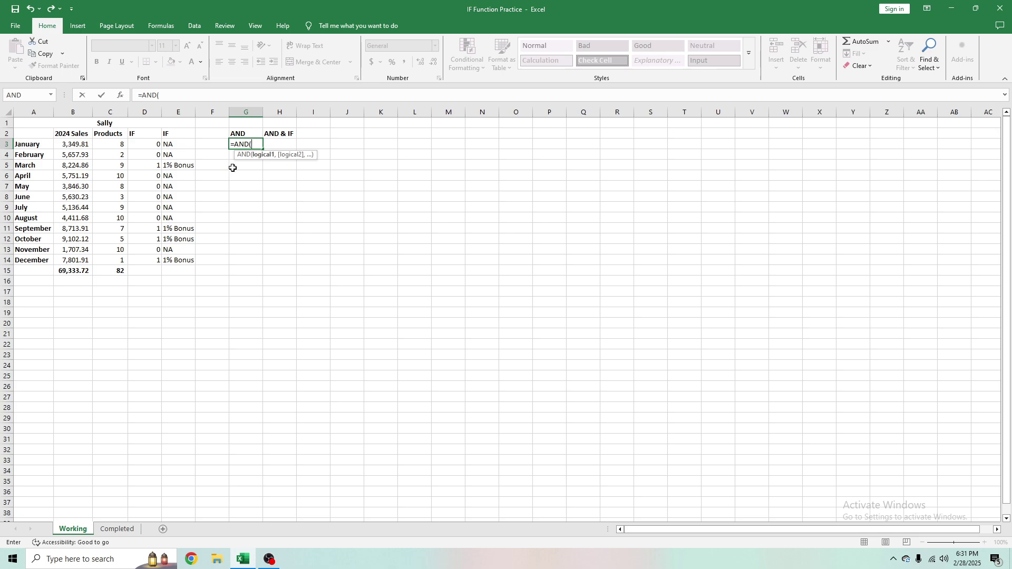
left_click(74, 146)
type(">7")
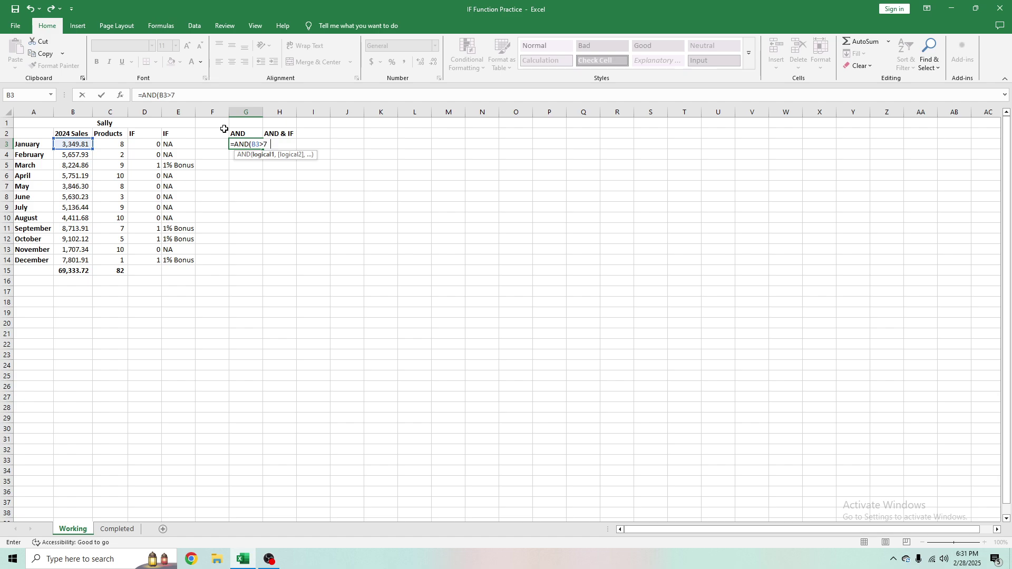
type("000")
type(",")
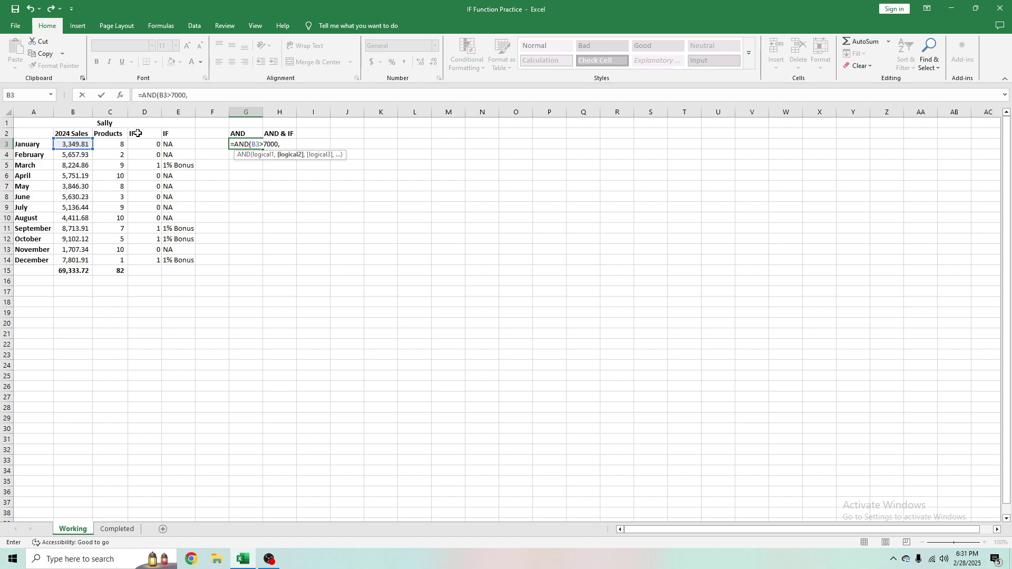
left_click(106, 146)
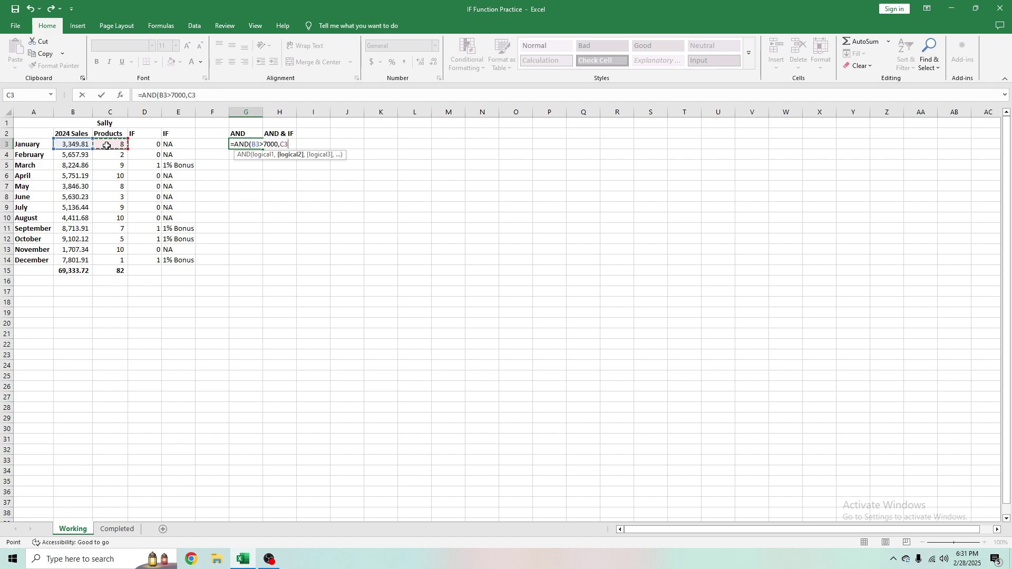
type(">7")
type(")")
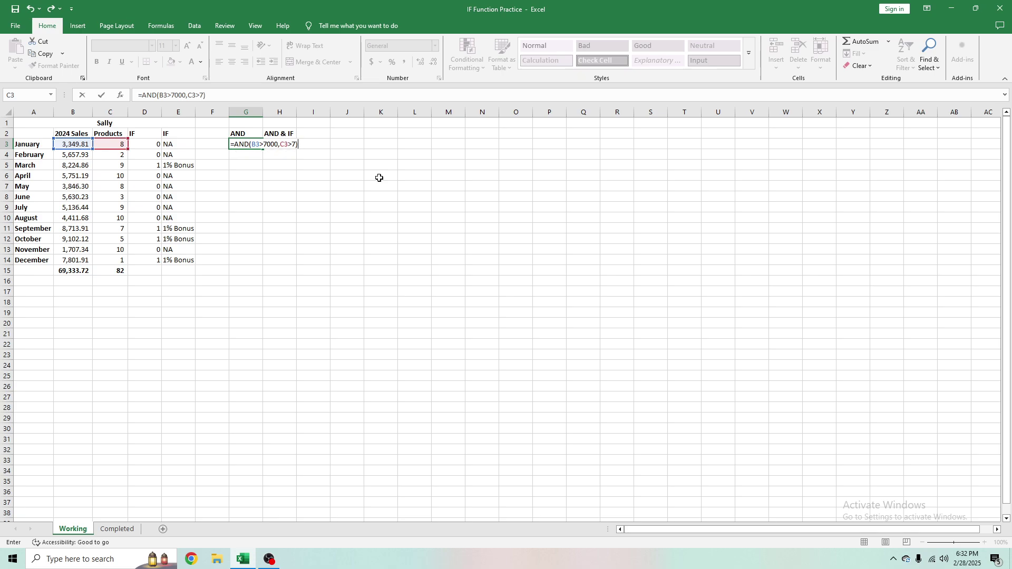
key("Return")
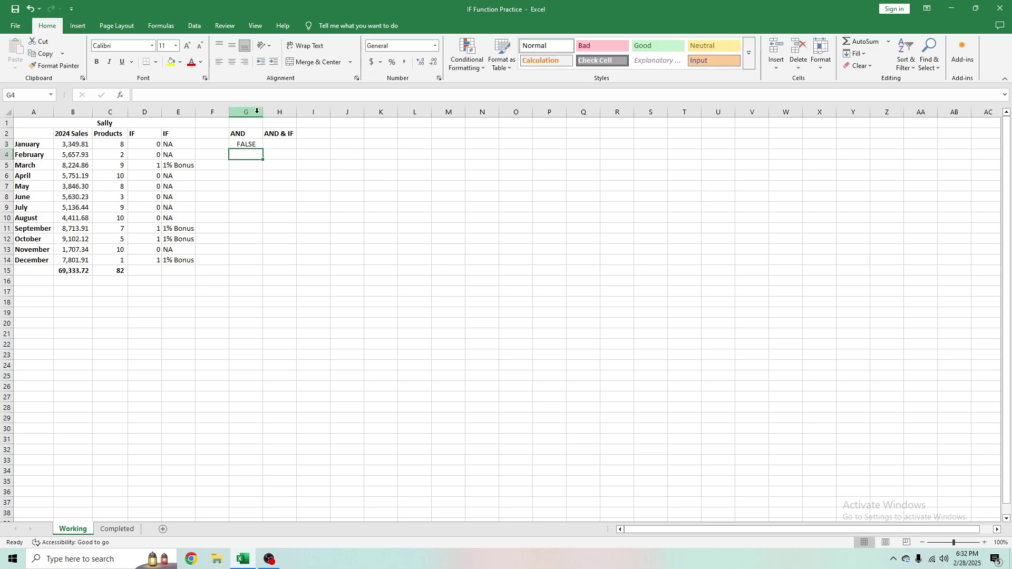
- Check the two conditions of the G3 AND formula against January's sales in B3 and products in C3
left_click(248, 144)
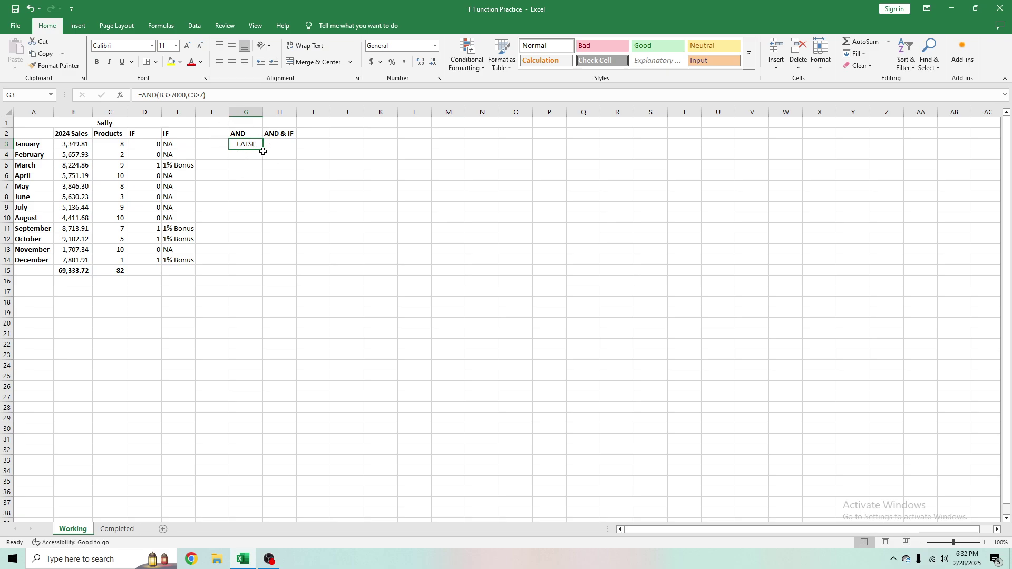
left_click(192, 96)
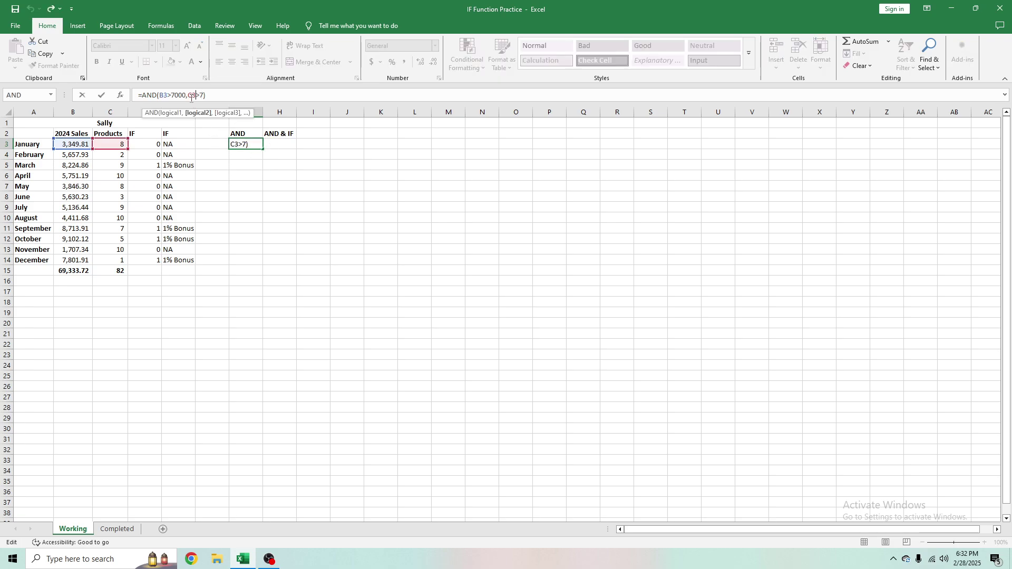
left_click(176, 96)
left_click(199, 97)
left_click(109, 165)
left_click(72, 145)
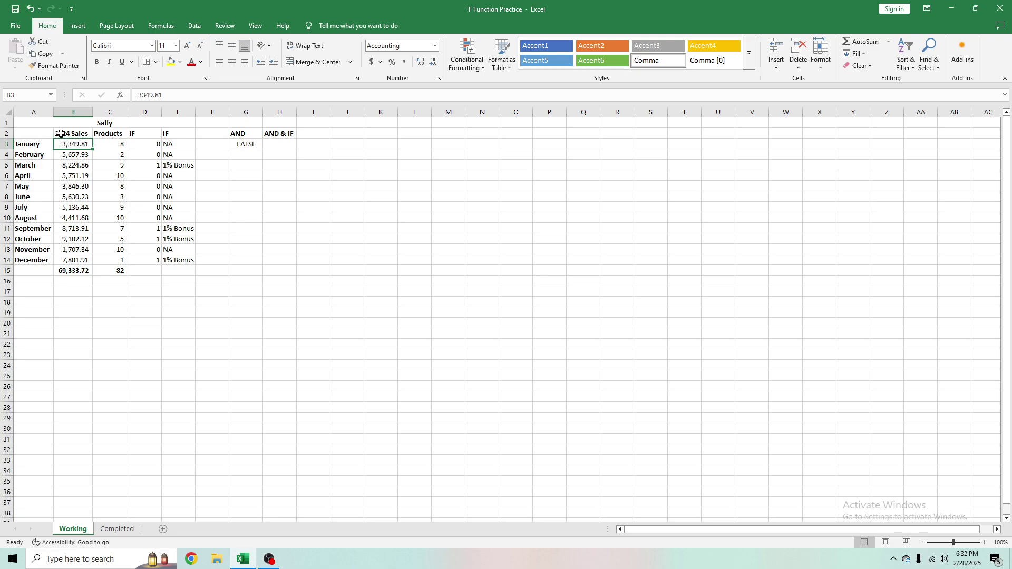
left_click(101, 144)
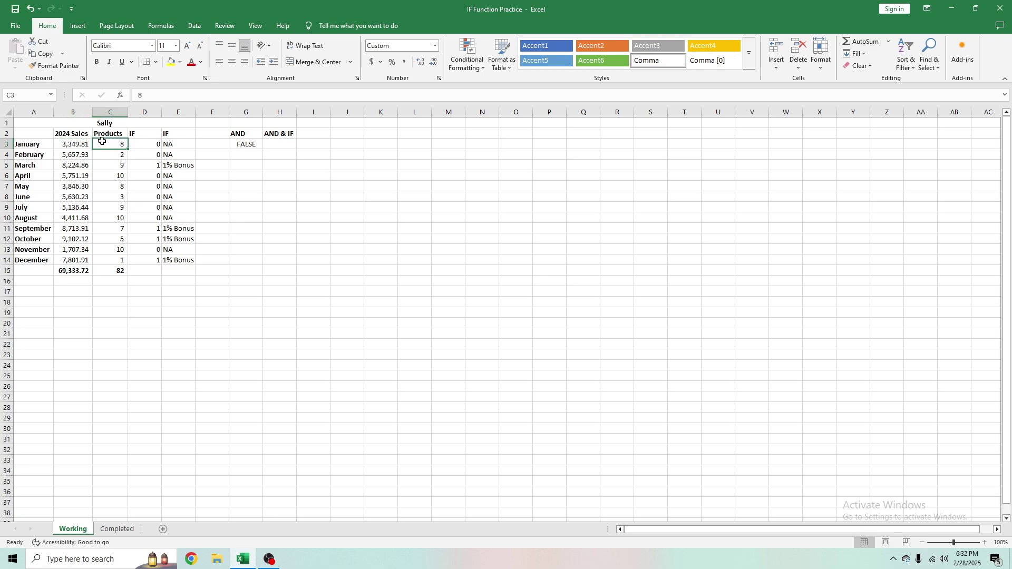
left_click(236, 148)
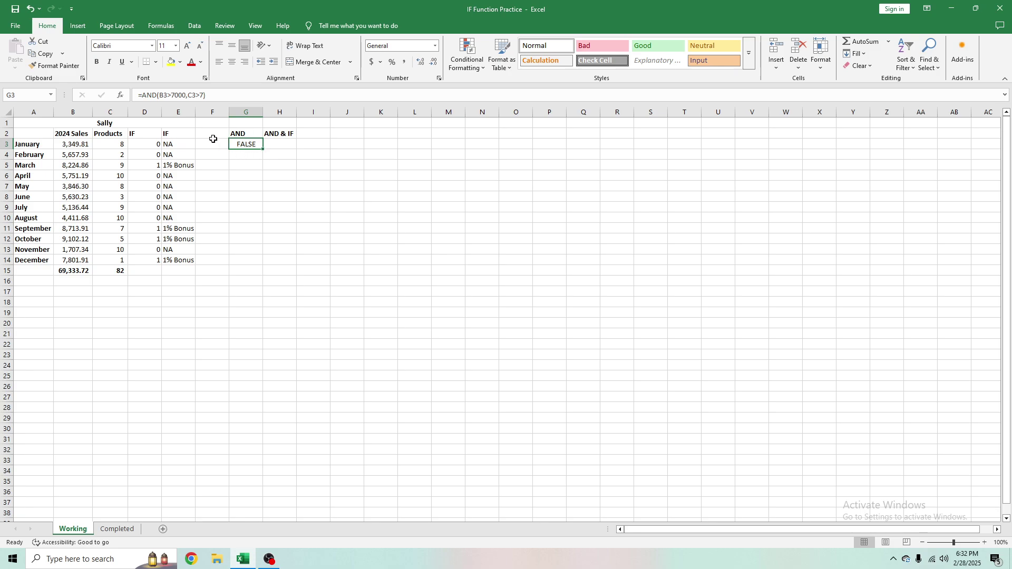
left_click_drag(207, 96, 159, 95)
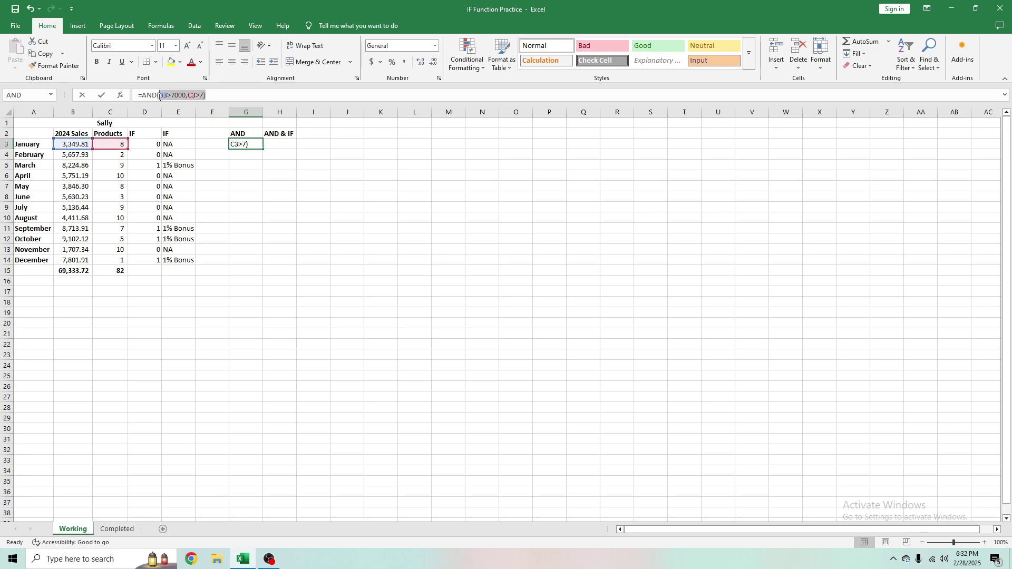
left_click(246, 197)
key("Escape")
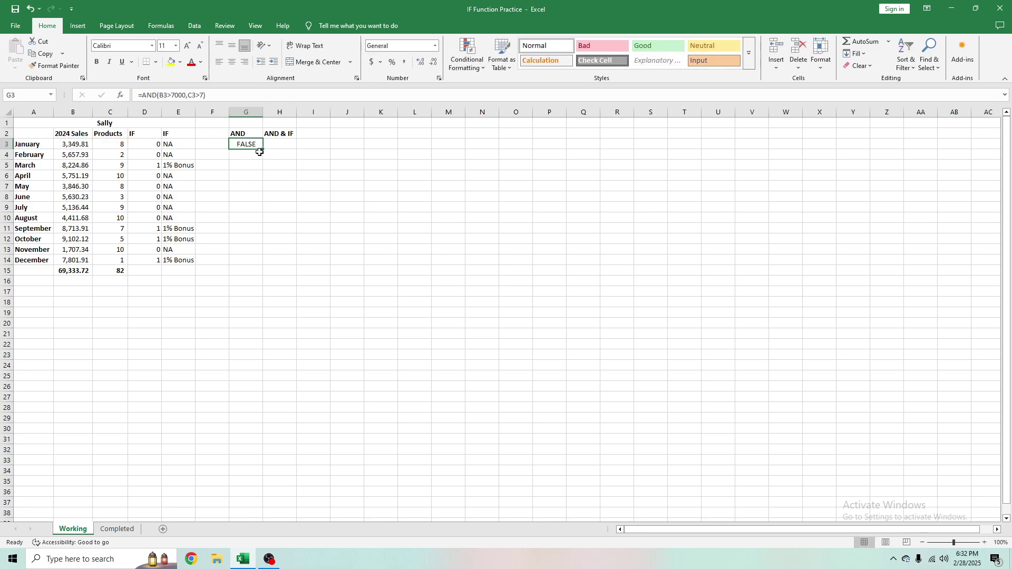
- Fill the AND formula from G3 down through G14 for all remaining months
left_click_drag(262, 149, 262, 265)
left_click(311, 166)
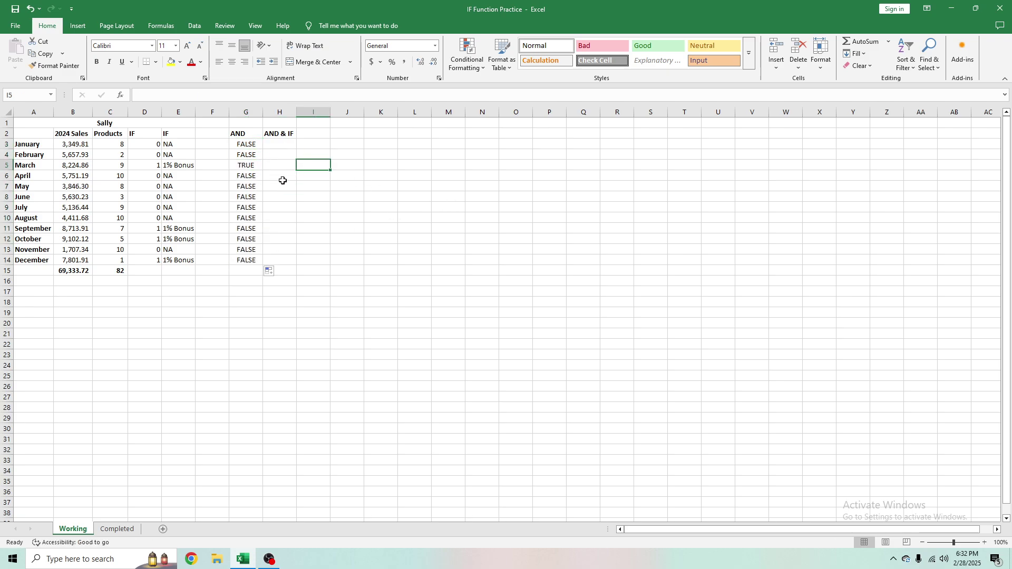
- Compare March's AND result in G5 with its sales, product count and IF bonus entry, then select cell H3
left_click(251, 168)
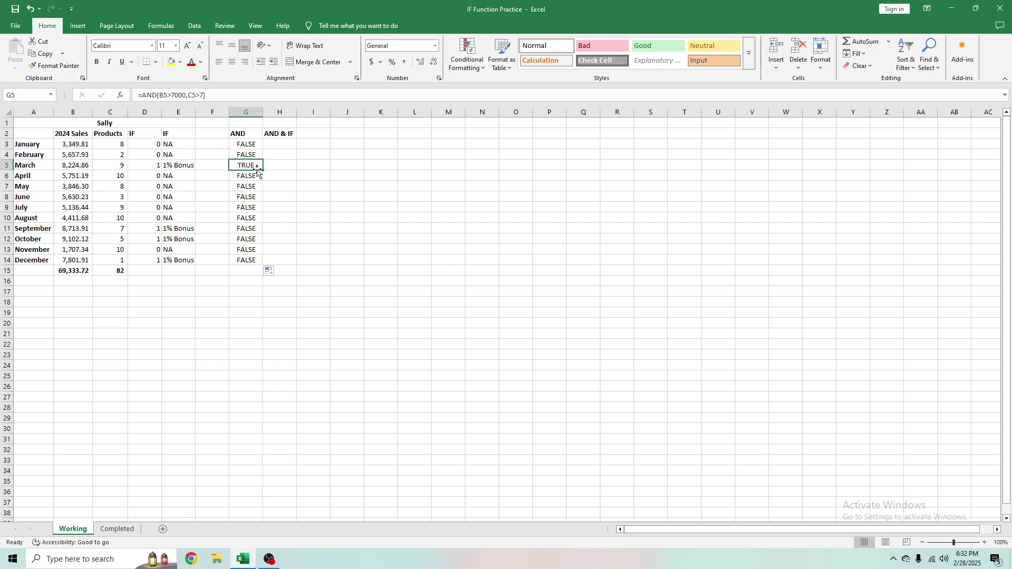
left_click(81, 167)
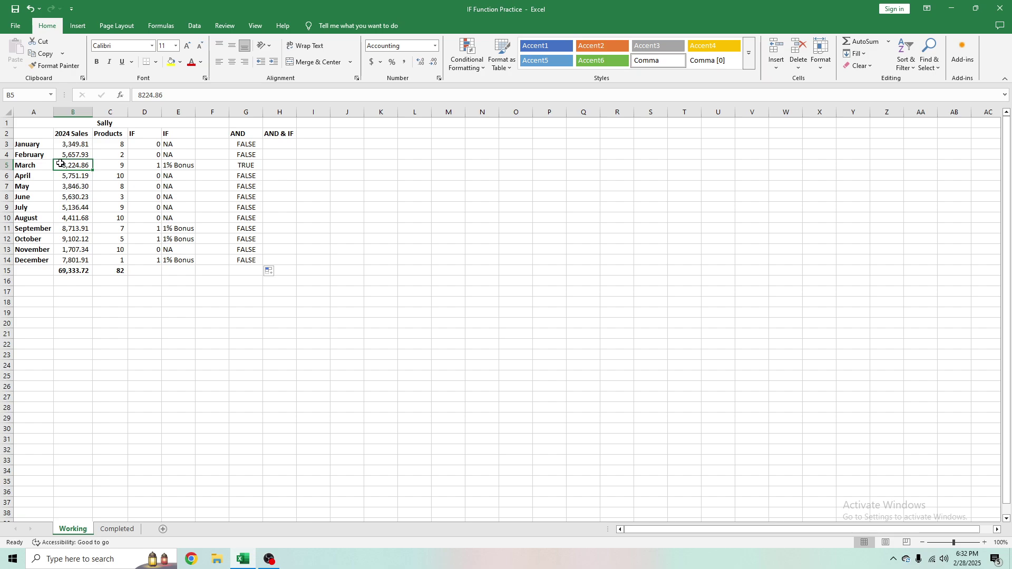
left_click(121, 165)
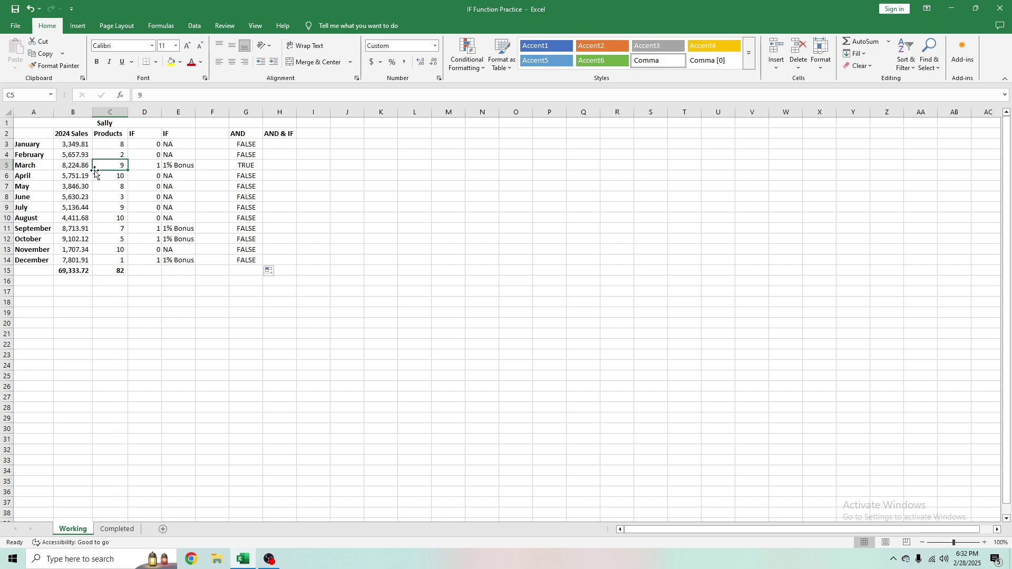
left_click(246, 167)
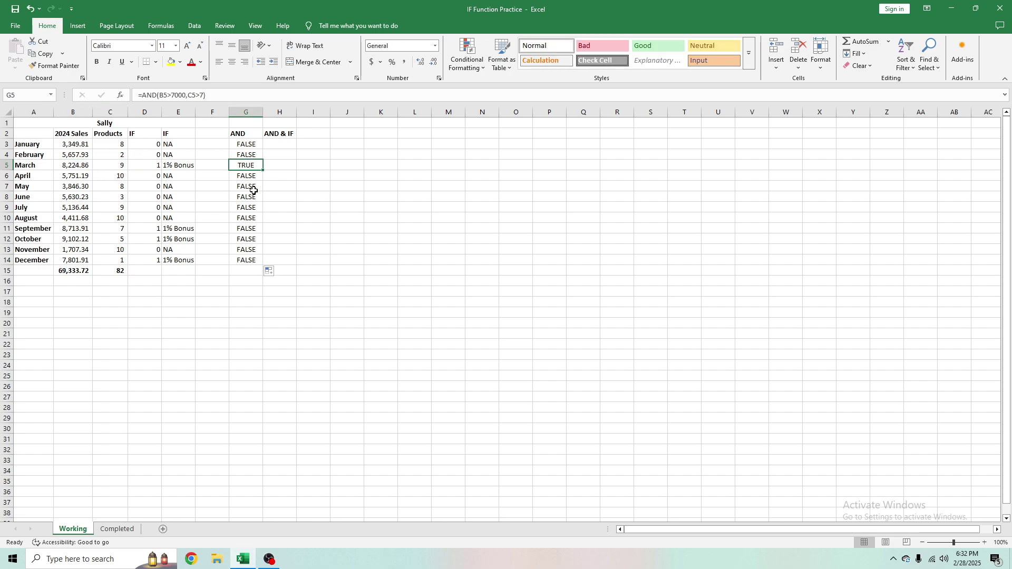
left_click_drag(245, 147, 244, 259)
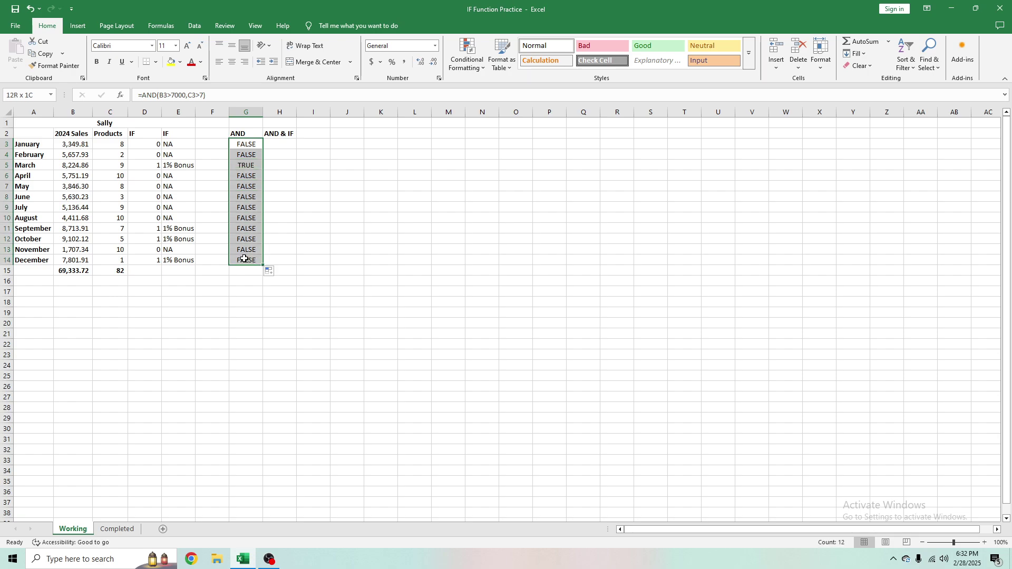
left_click(244, 165)
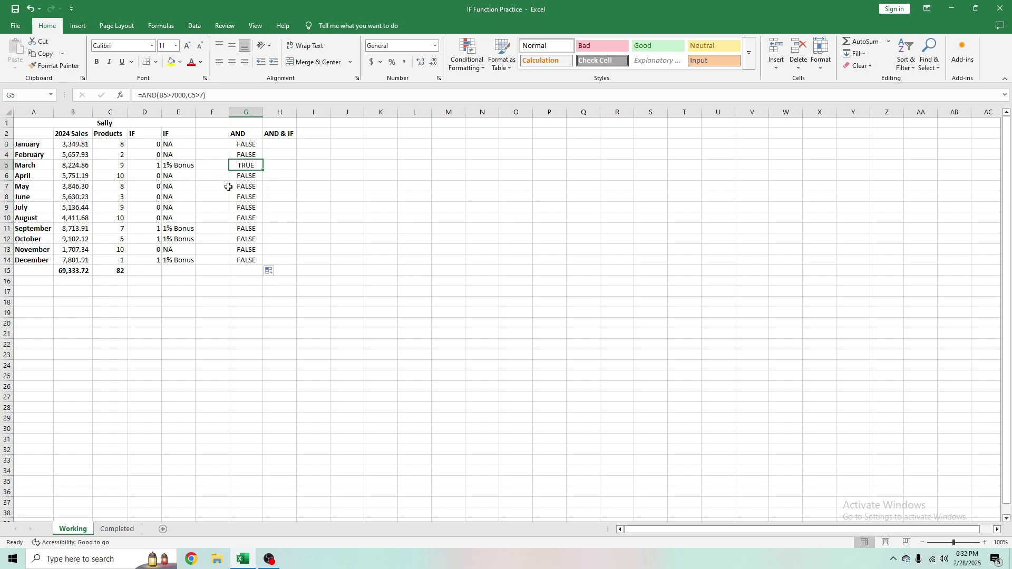
left_click(283, 141)
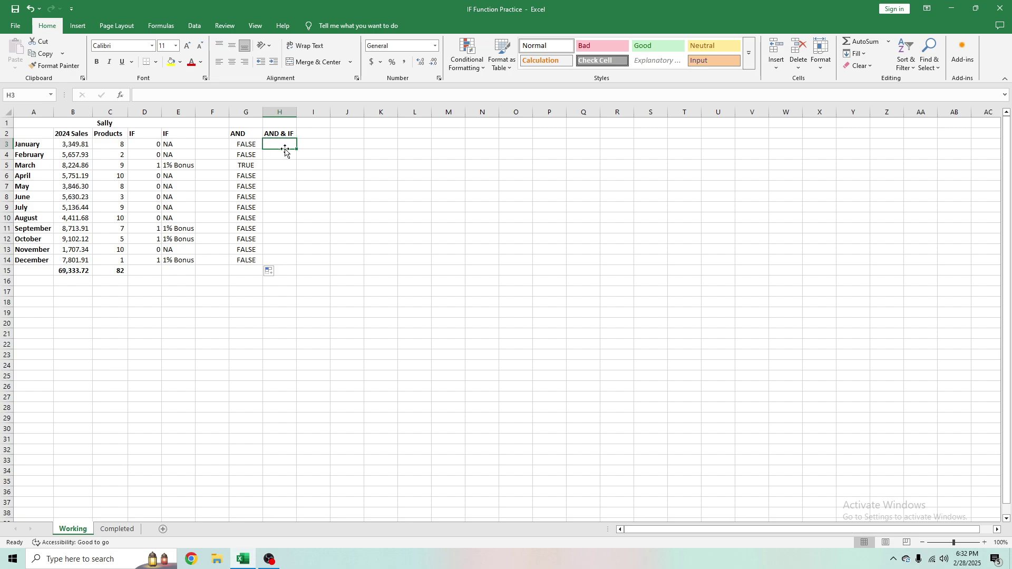
left_click_drag(172, 144, 177, 260)
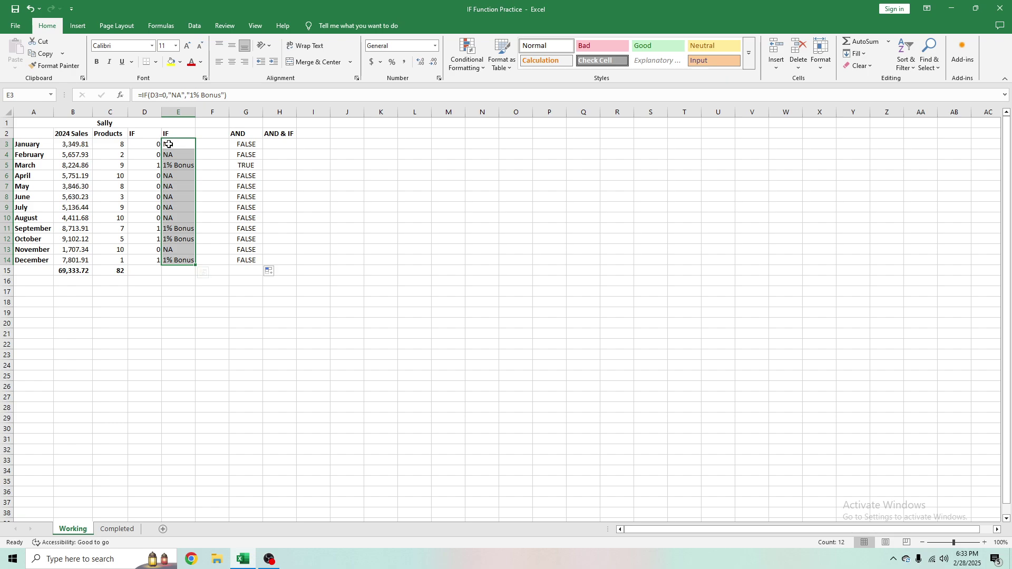
left_click(182, 167)
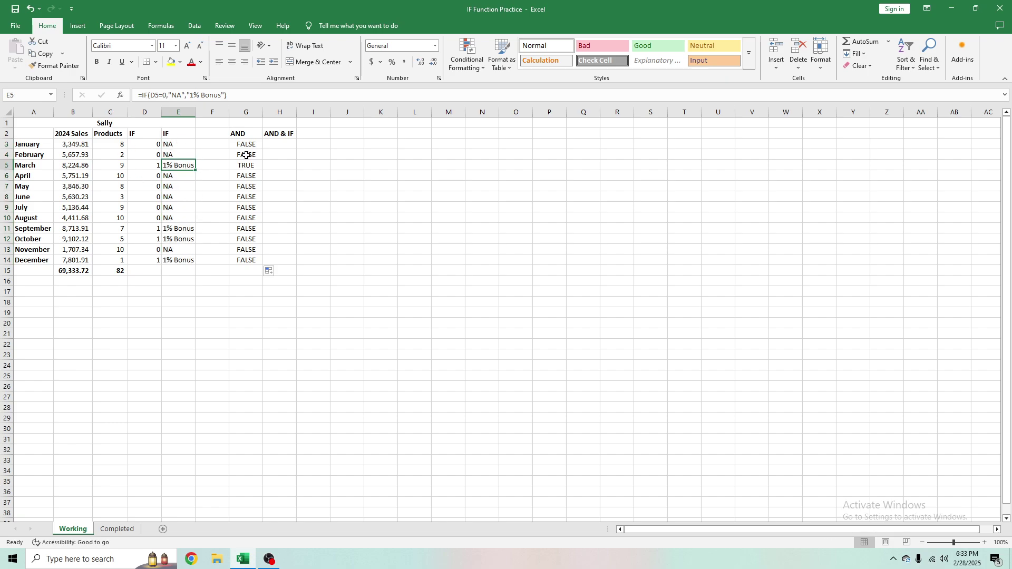
left_click(274, 146)
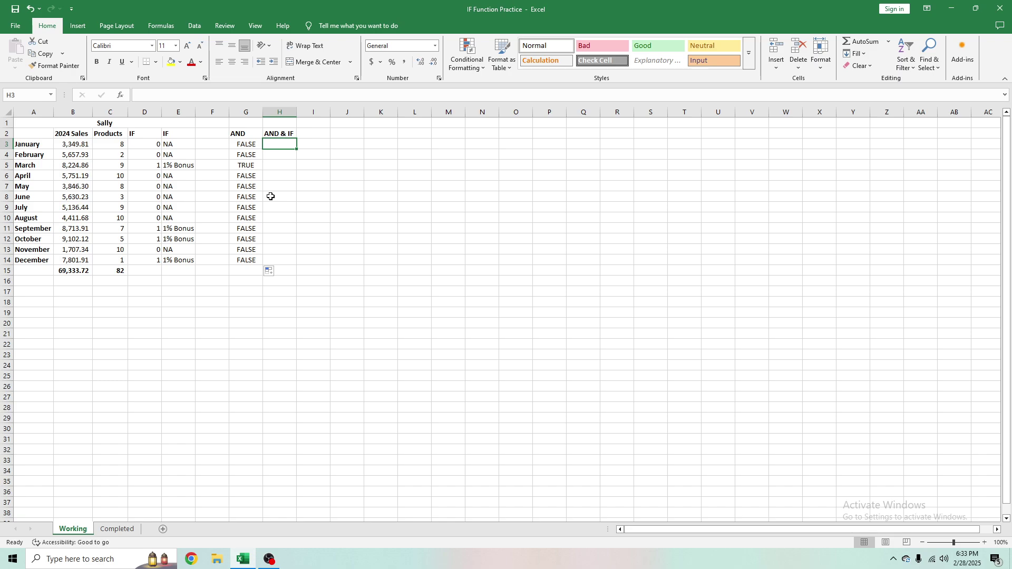
- Start an IF formula in cell H3 with an AND function nested as its logical test
type("=")
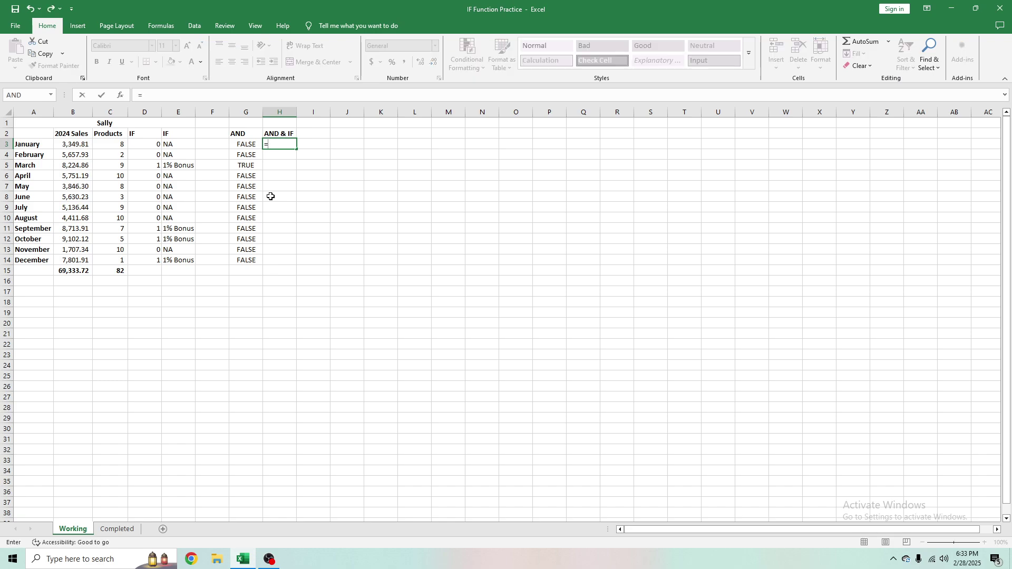
type("if")
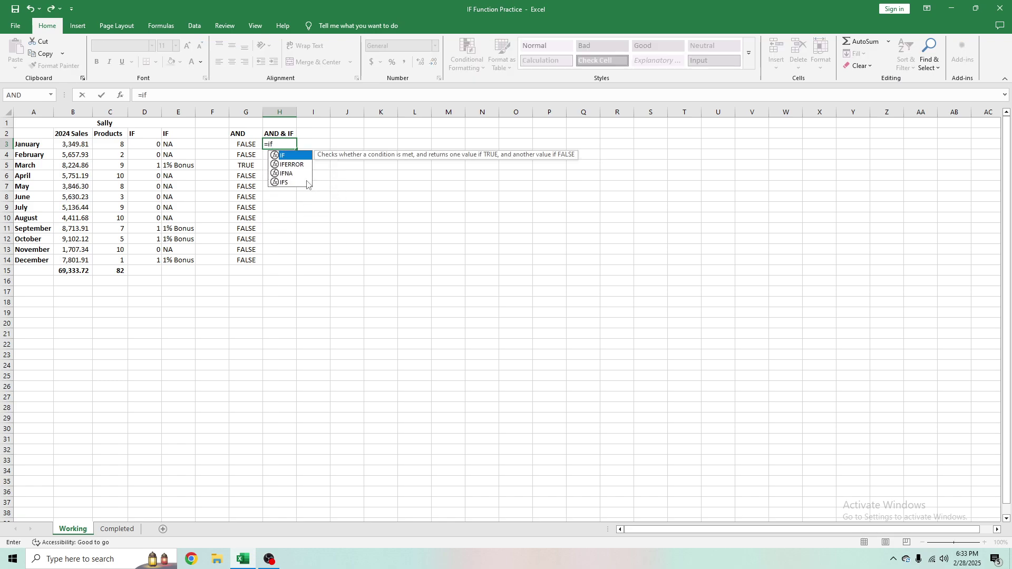
key("Tab")
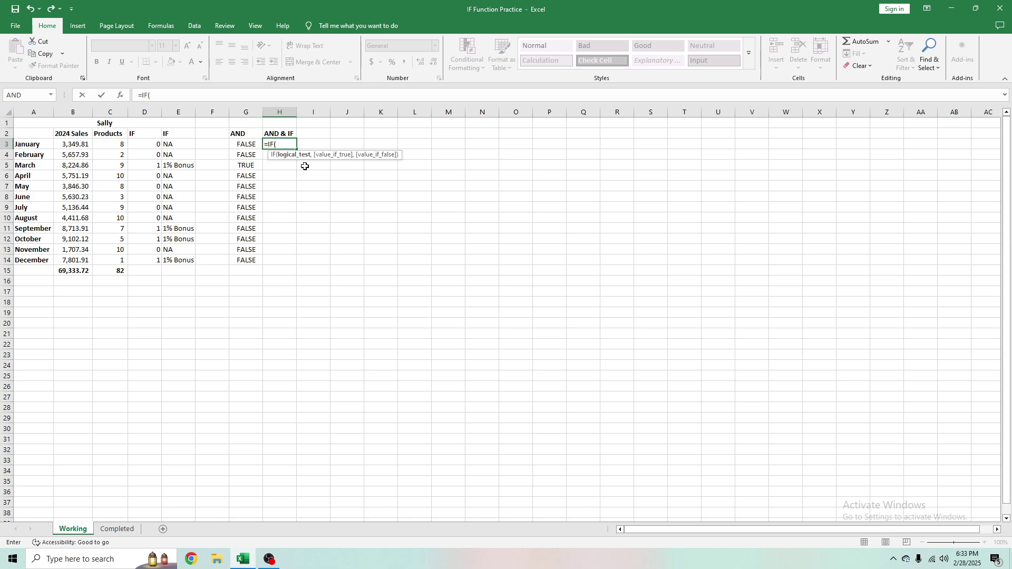
type("and")
key("Tab")
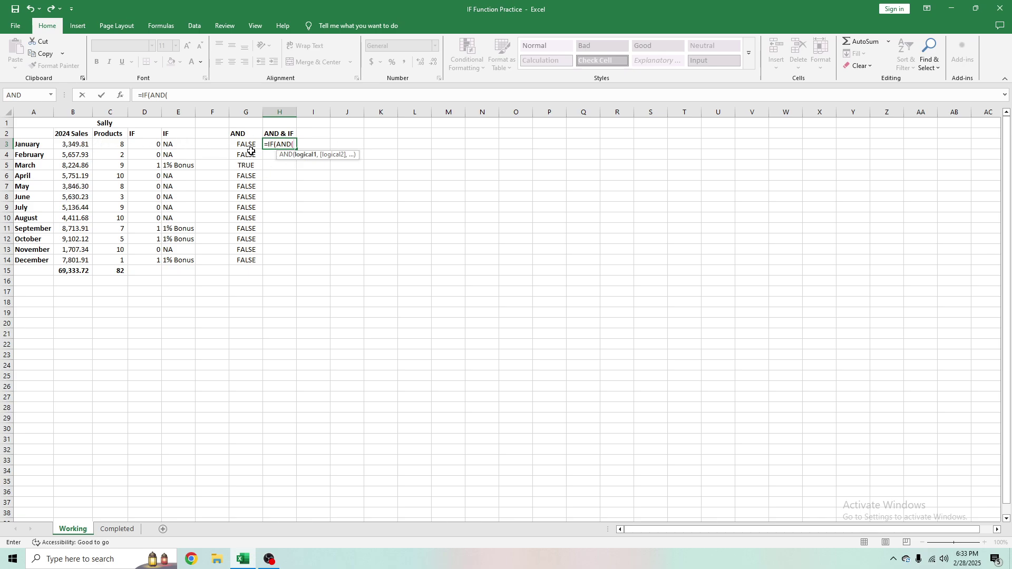
- Give the nested AND in H3 the conditions B3>7000 and C3>7 and close its parenthesis
left_click(70, 144)
type(">7000")
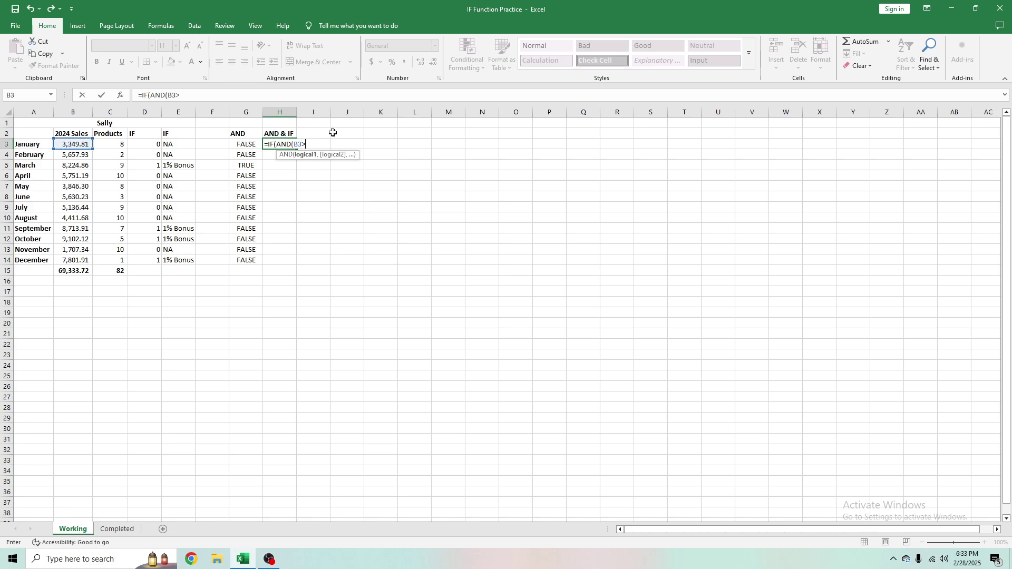
type(",")
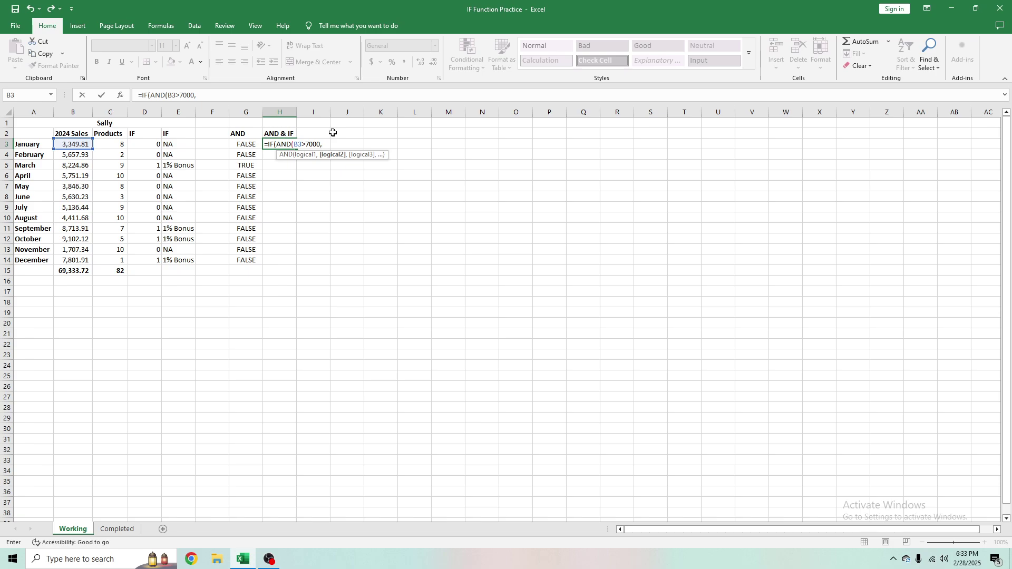
left_click(117, 143)
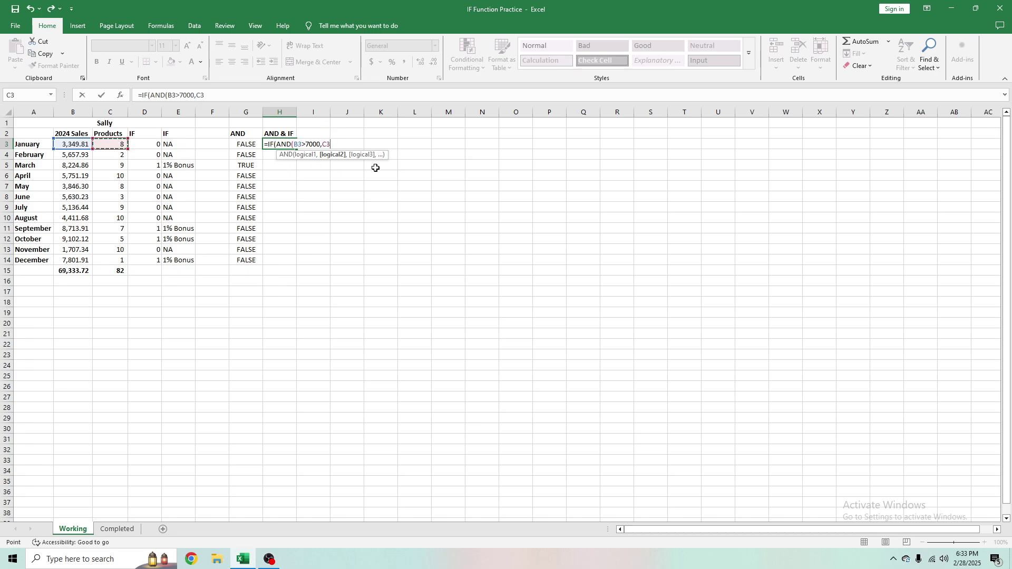
type(">7)")
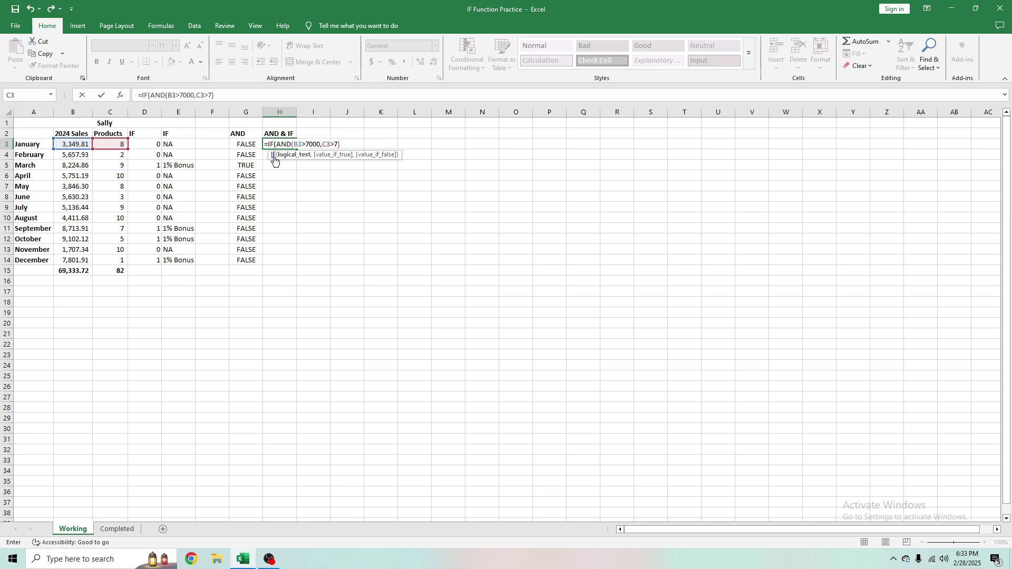
key("BackSpace")
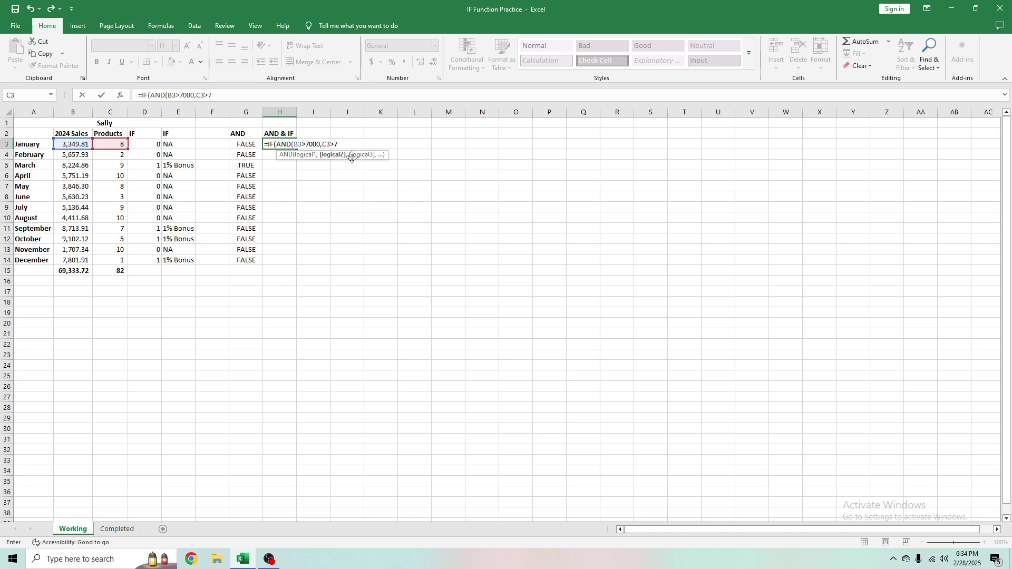
type(")")
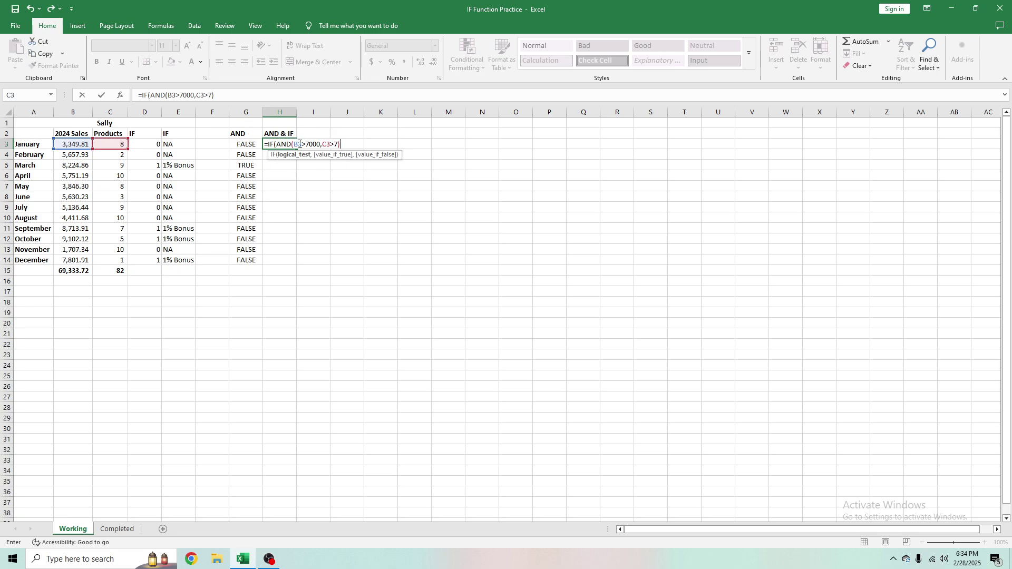
- Finish the H3 formula with "1% Bonus" as the true value and "NA" as the false value
type(",")
type("\"1")
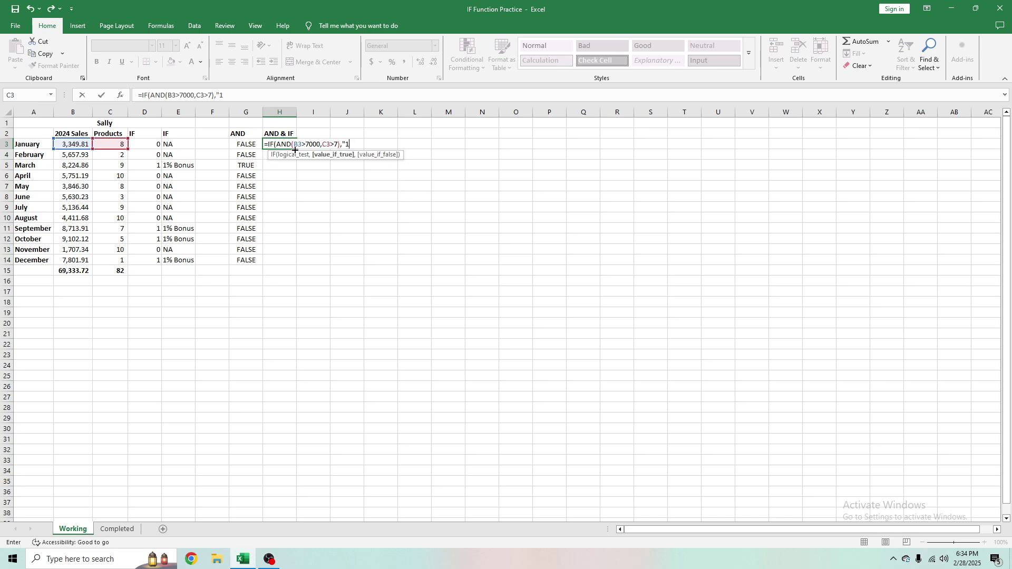
type("% Bonus\",\"NA\"")
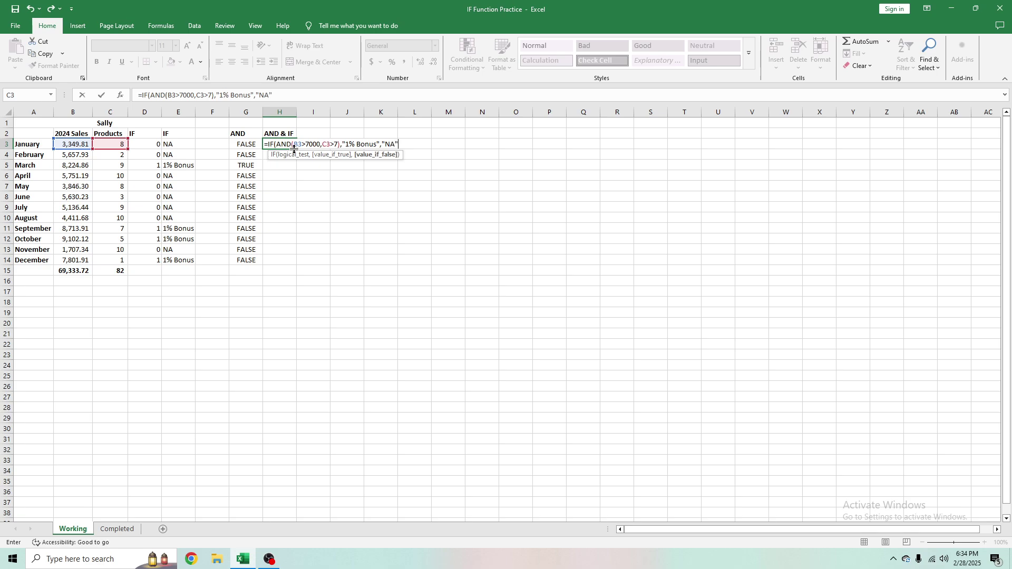
type(")")
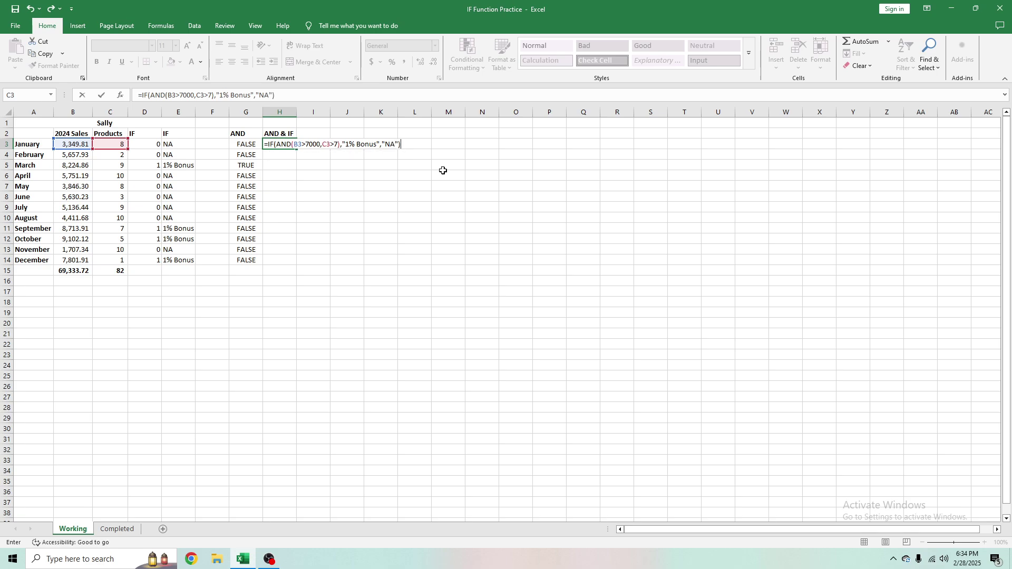
key("Return")
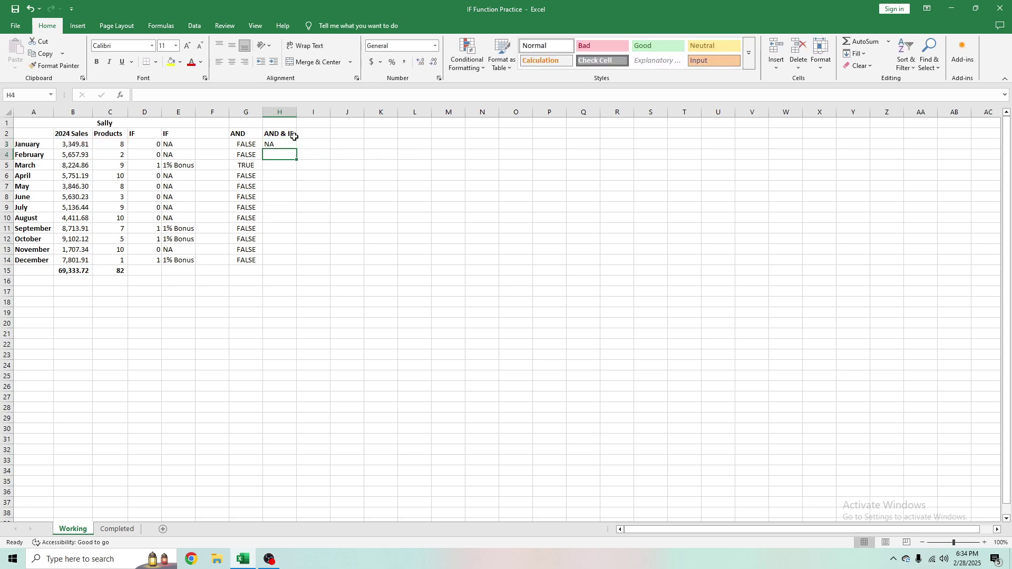
- Fill the AND & IF formula from H3 down through H14 for all remaining months
left_click(295, 147)
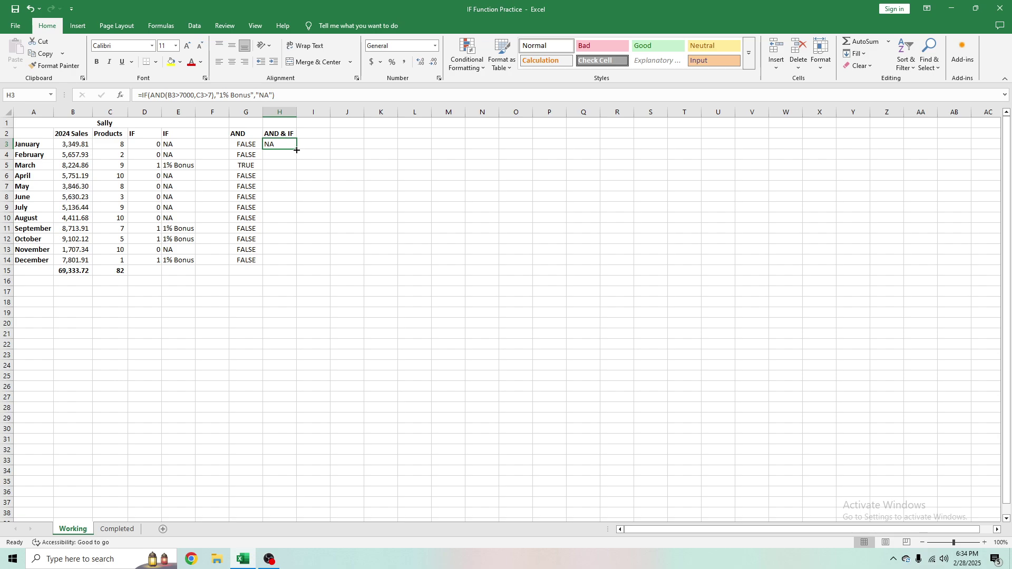
left_click_drag(299, 150, 301, 261)
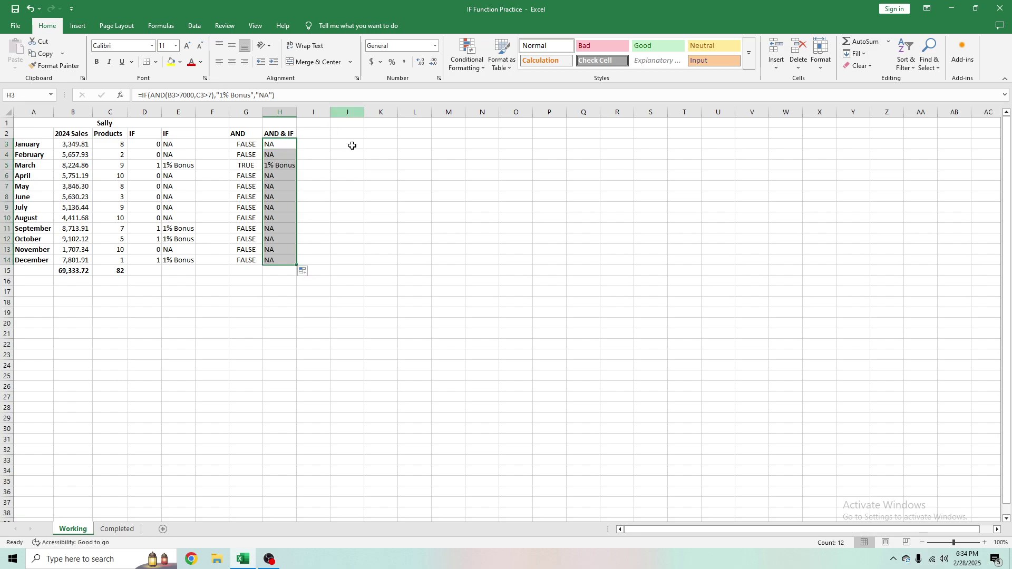
left_click(346, 165)
- Check March's AND & IF result in H5 against its AND result, sales in B5 and products in C5
left_click(278, 165)
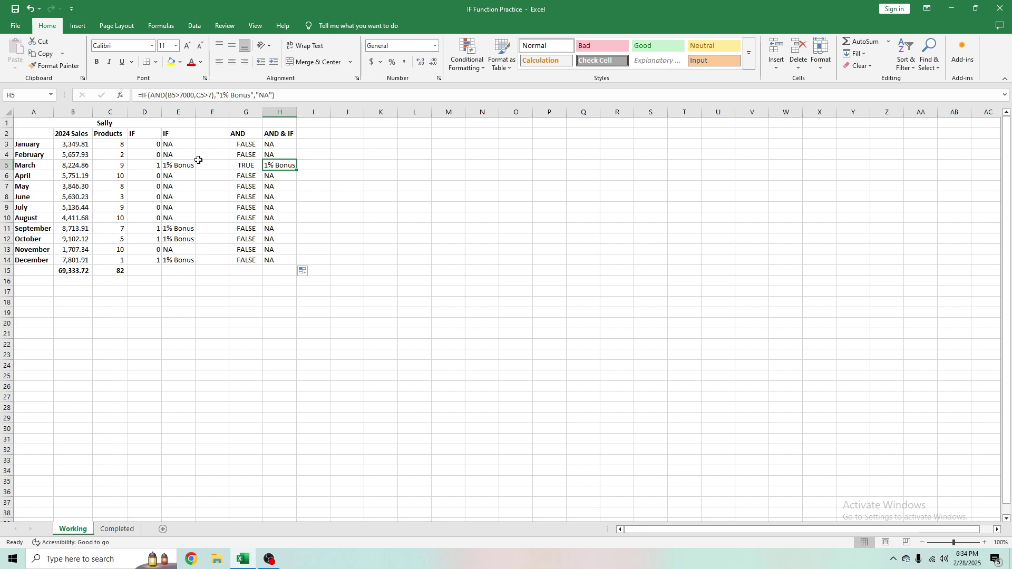
left_click(256, 166)
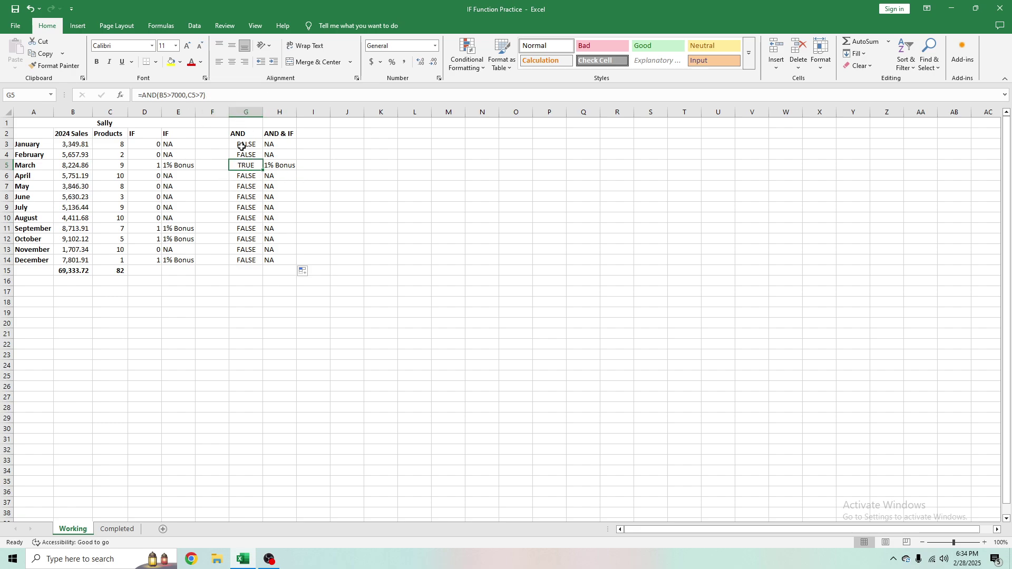
left_click(271, 168)
left_click(79, 164)
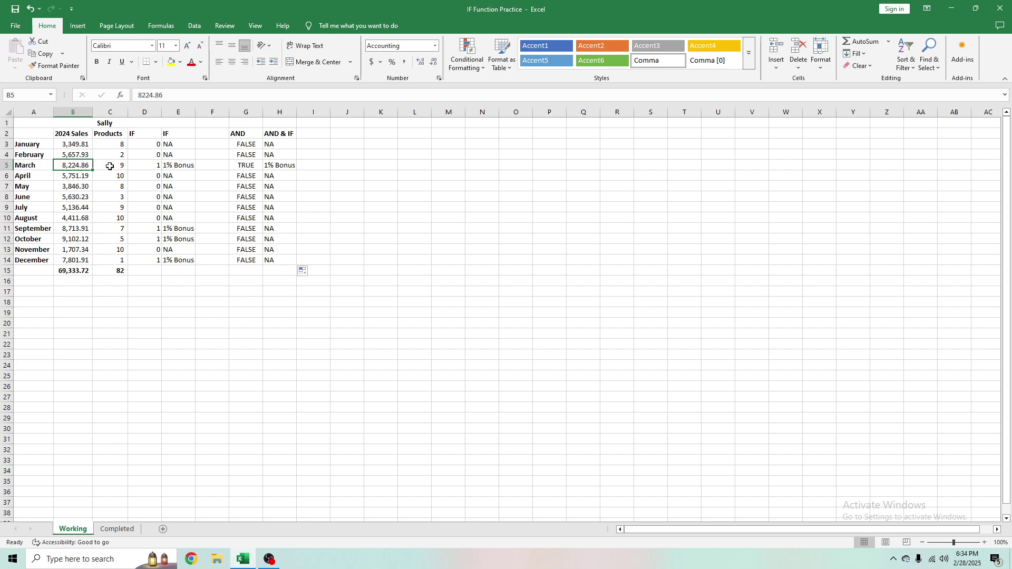
left_click(7, 166)
left_click(73, 166)
left_click(114, 165)
left_click(269, 165)
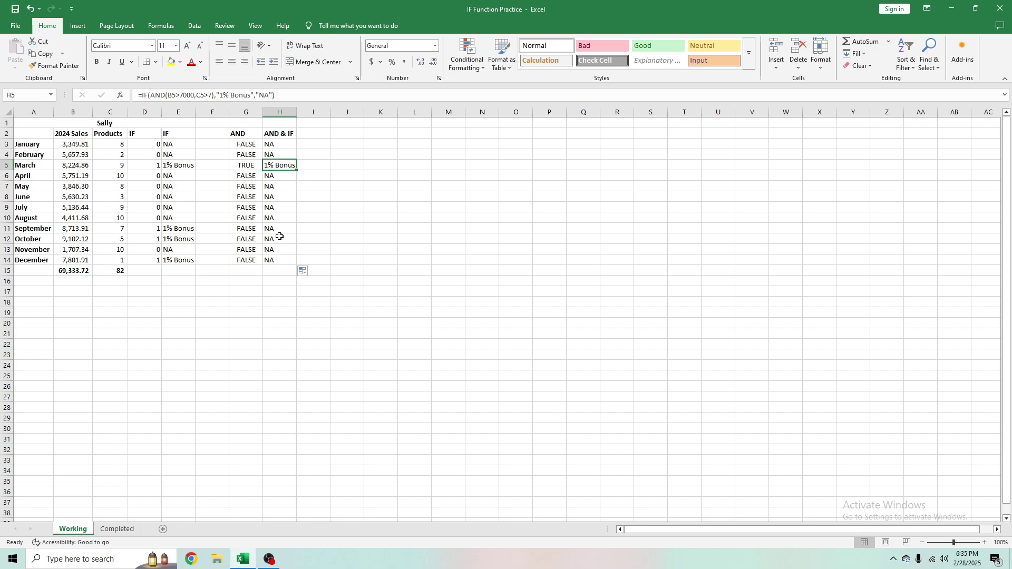
- Compare the AND and AND & IF columns across the months, examining the formulas in G7, H5 and G12
left_click_drag(271, 144, 271, 264)
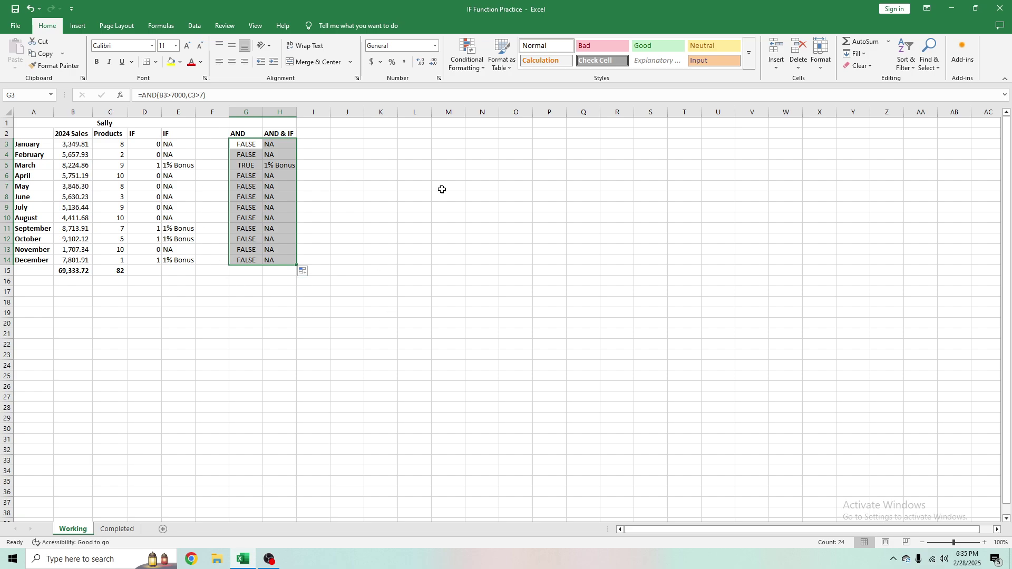
left_click(245, 186)
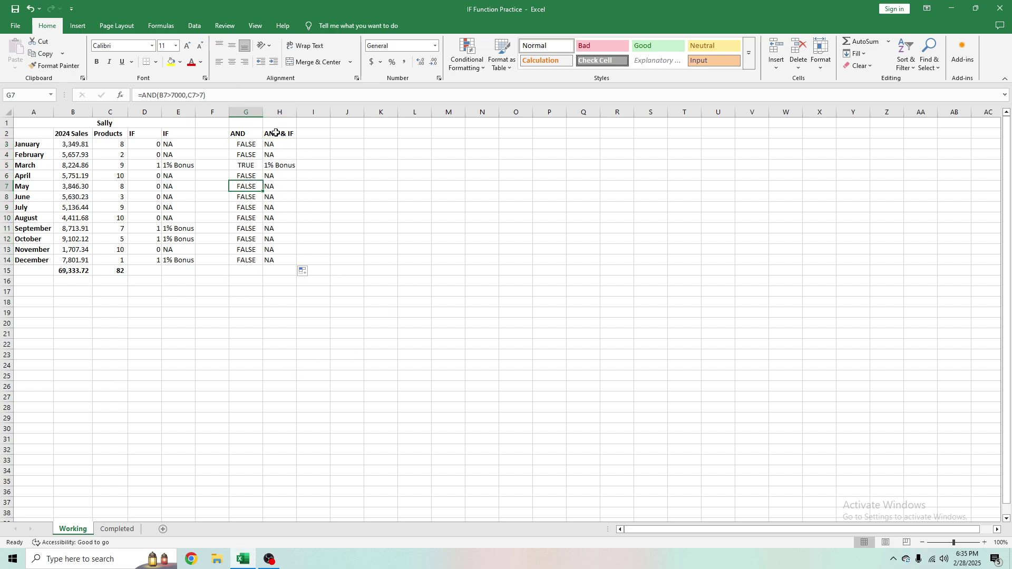
left_click(270, 166)
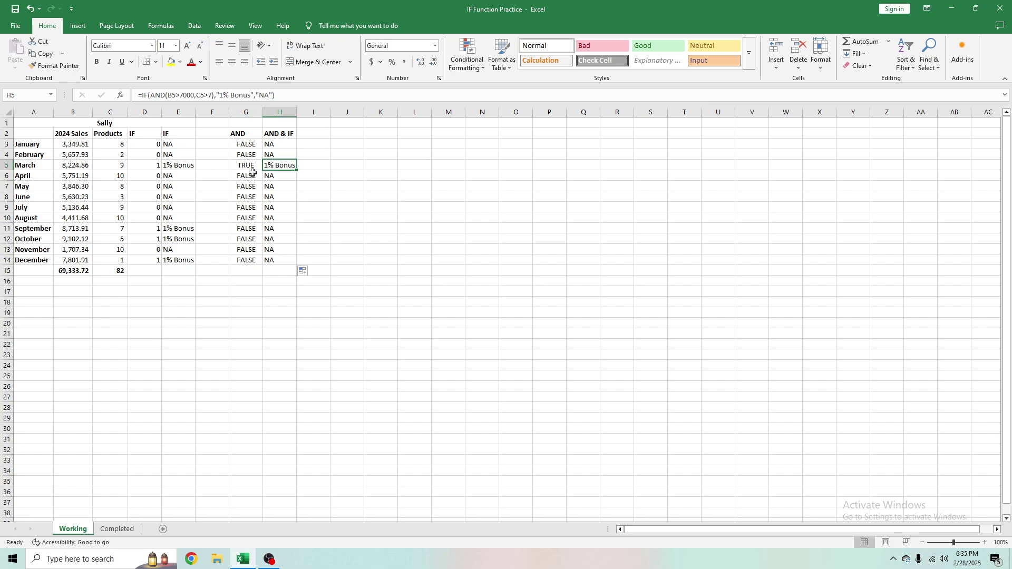
left_click(7, 165)
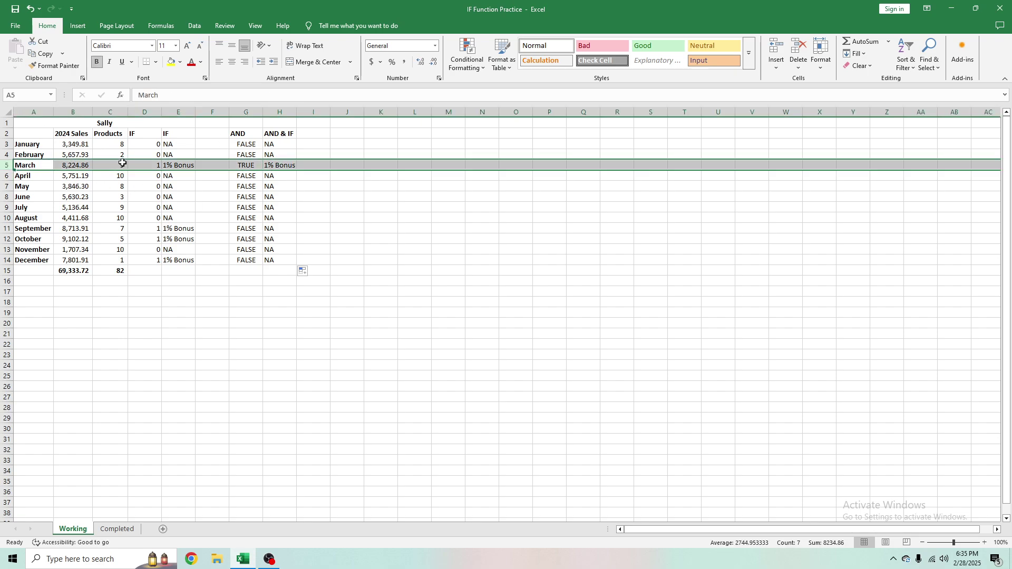
left_click(272, 165)
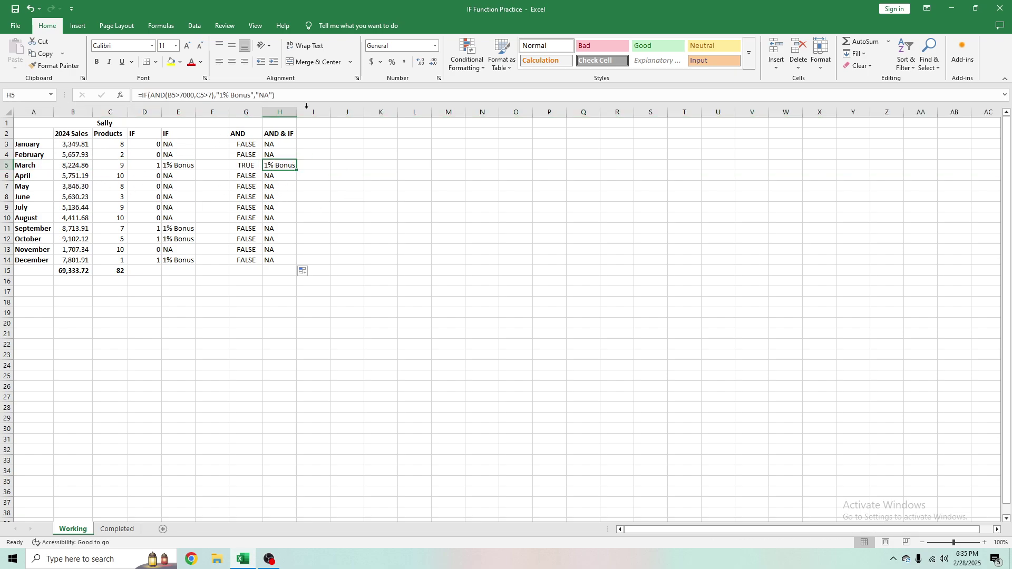
left_click(248, 238)
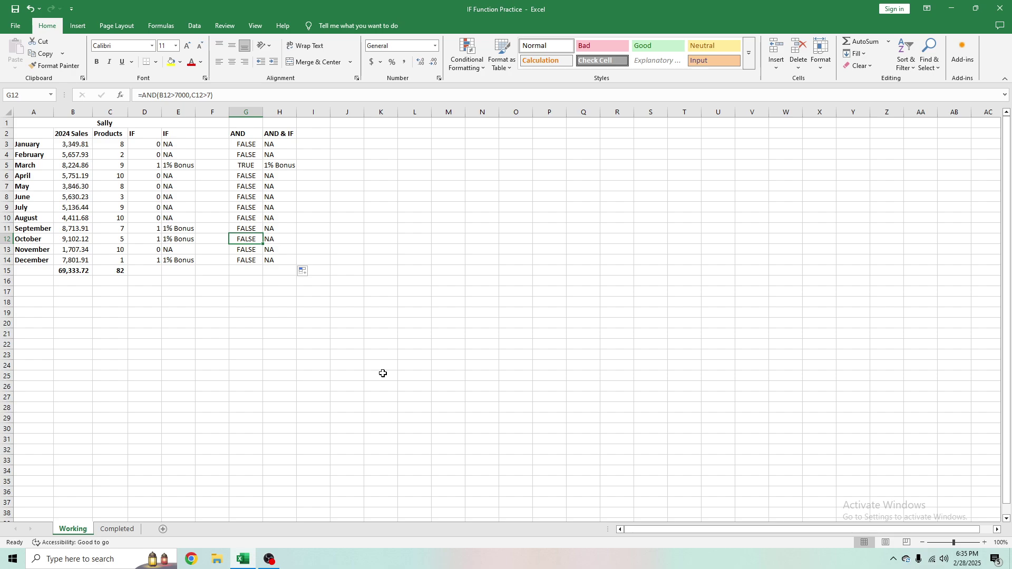